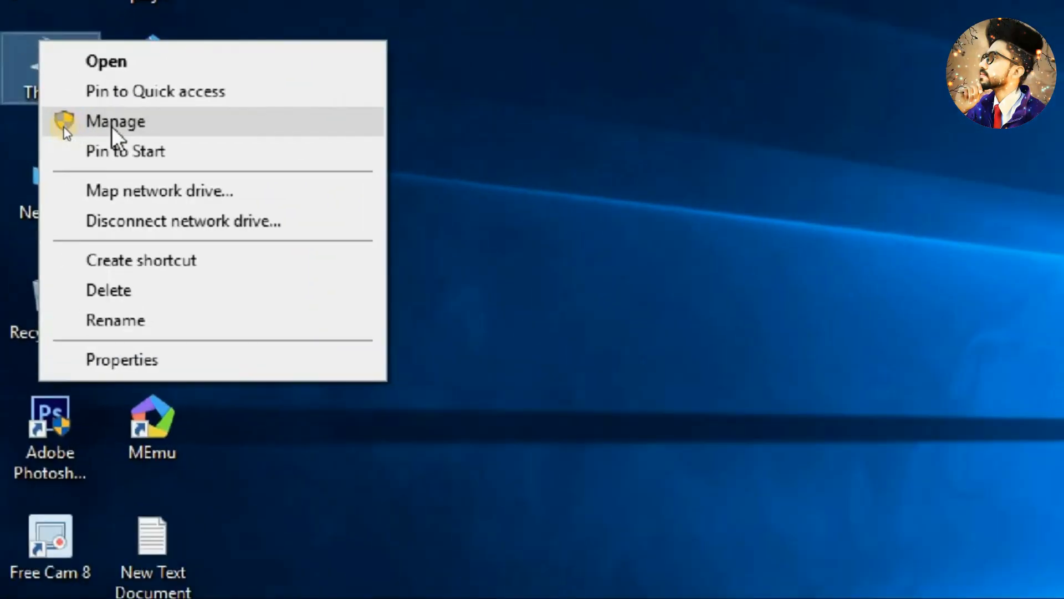
# Open Computer Management for this PC in a maximized window and show the Services list under Services and Applications
pyautogui.click(64, 127)
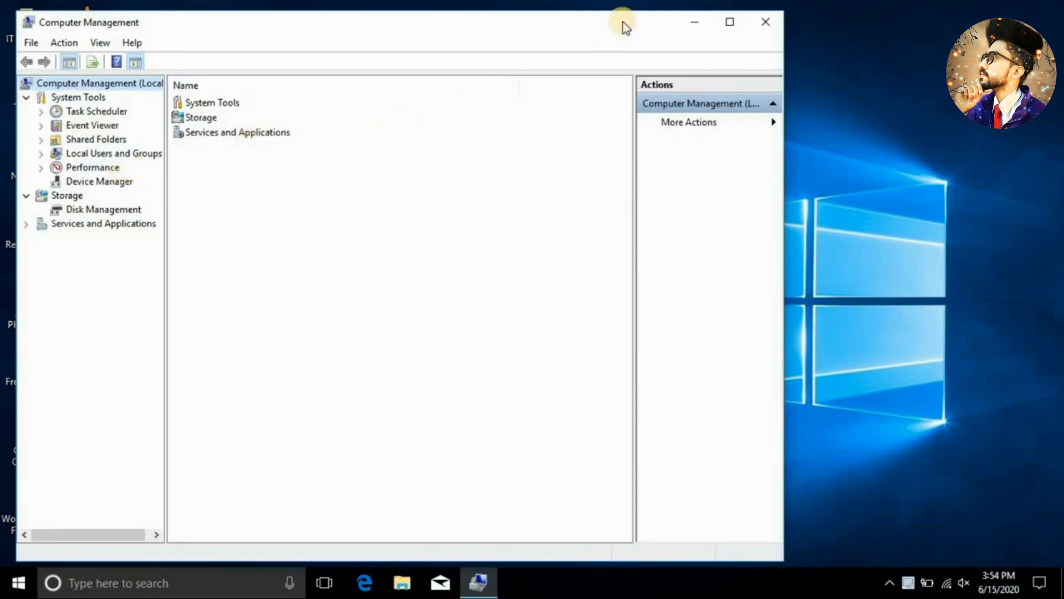
pyautogui.click(730, 24)
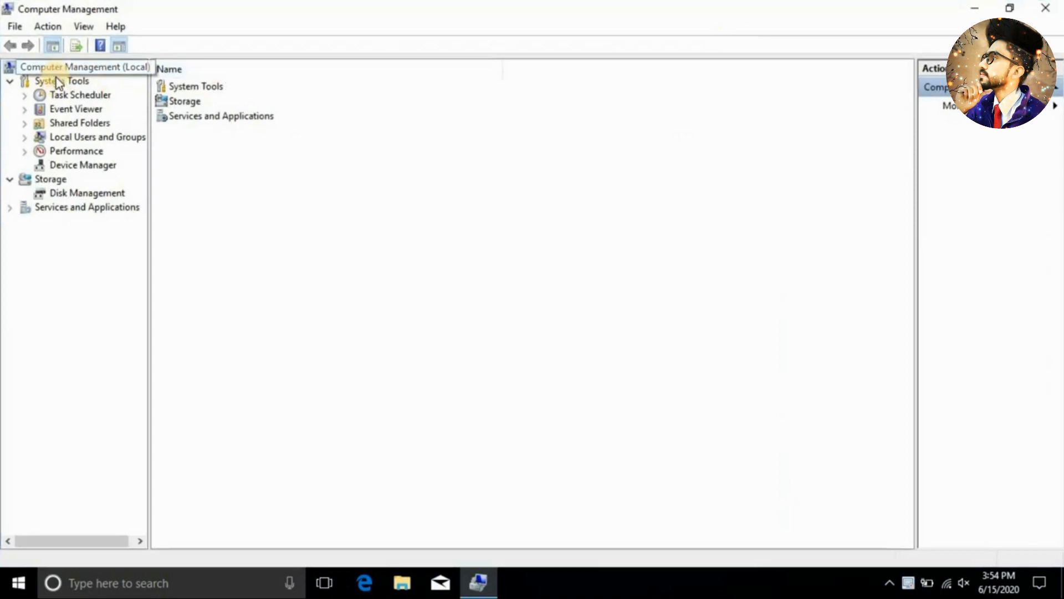
pyautogui.click(189, 117)
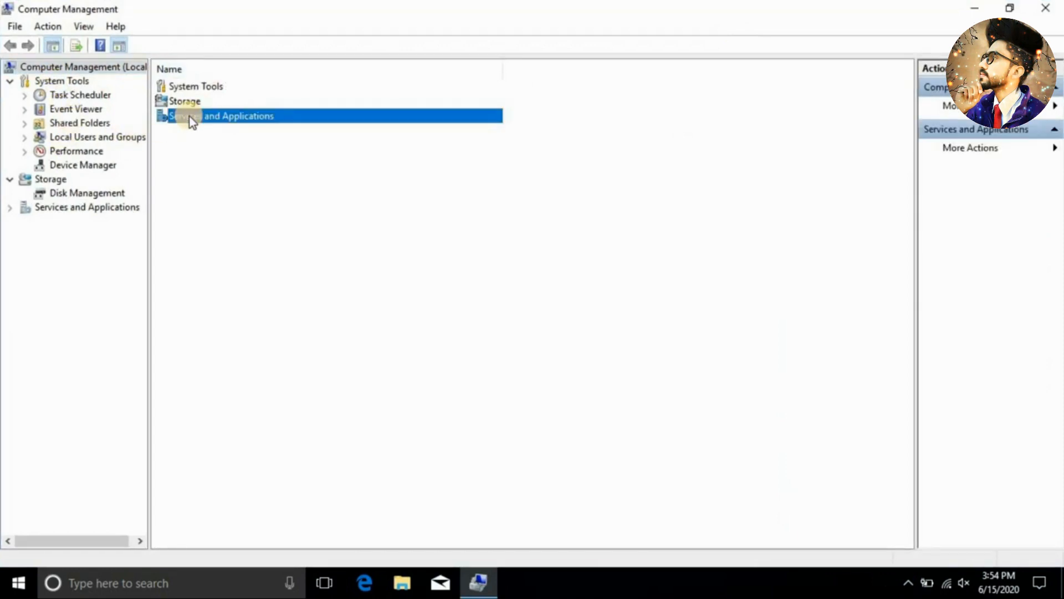
pyautogui.doubleClick(190, 118)
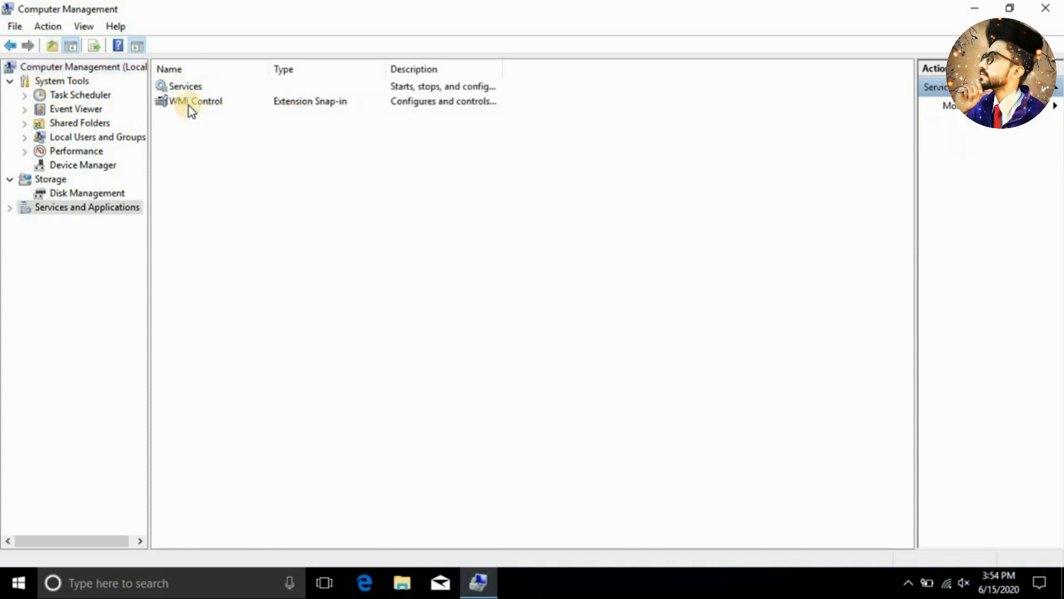
pyautogui.doubleClick(181, 88)
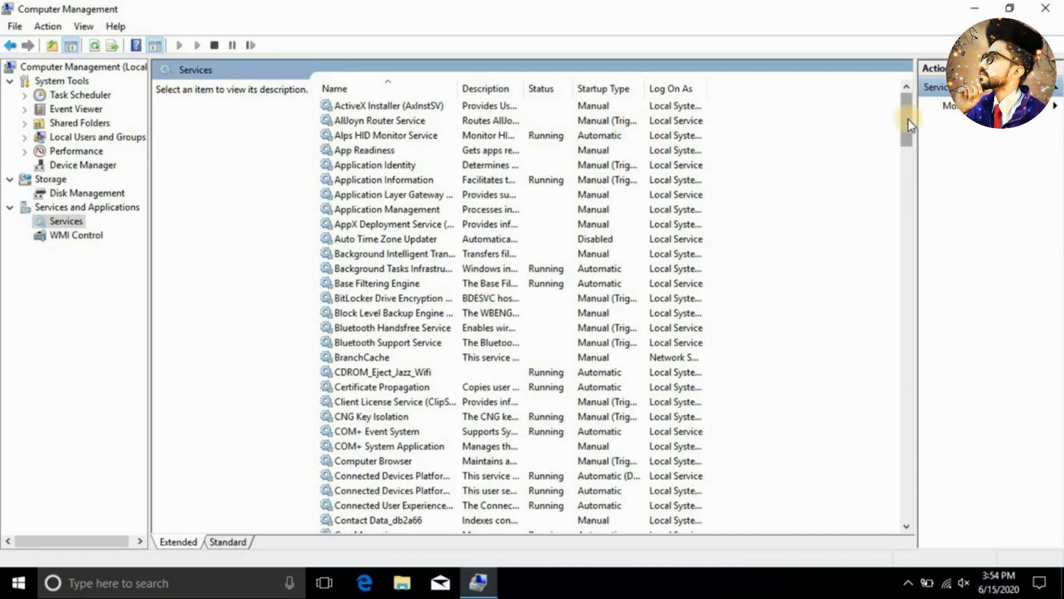
# Find the Windows Update service in the services list and open its properties
pyautogui.moveTo(909, 120); pyautogui.dragTo(902, 457)
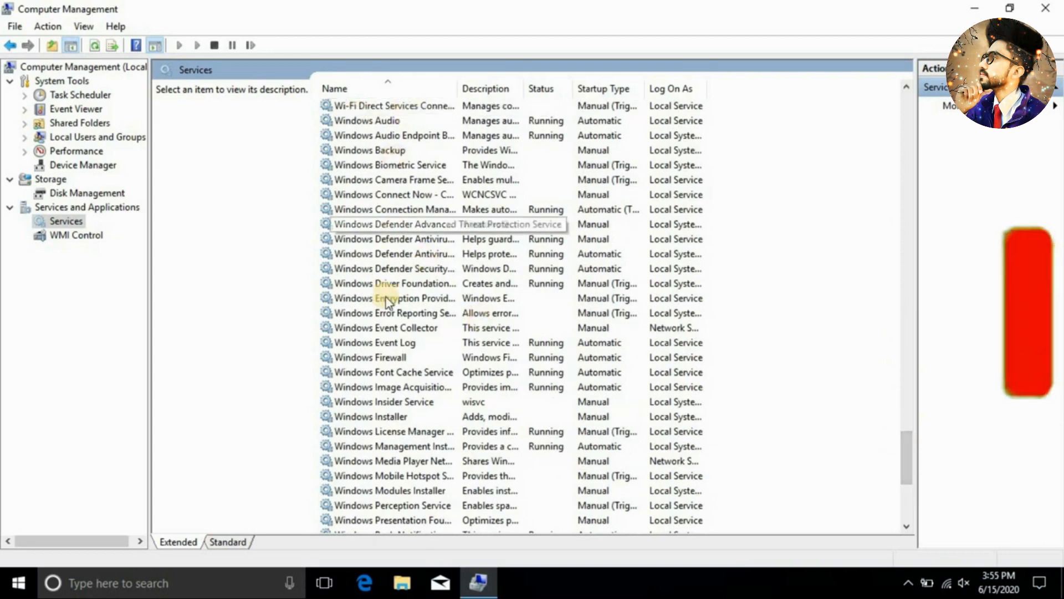
pyautogui.moveTo(904, 457); pyautogui.dragTo(903, 478)
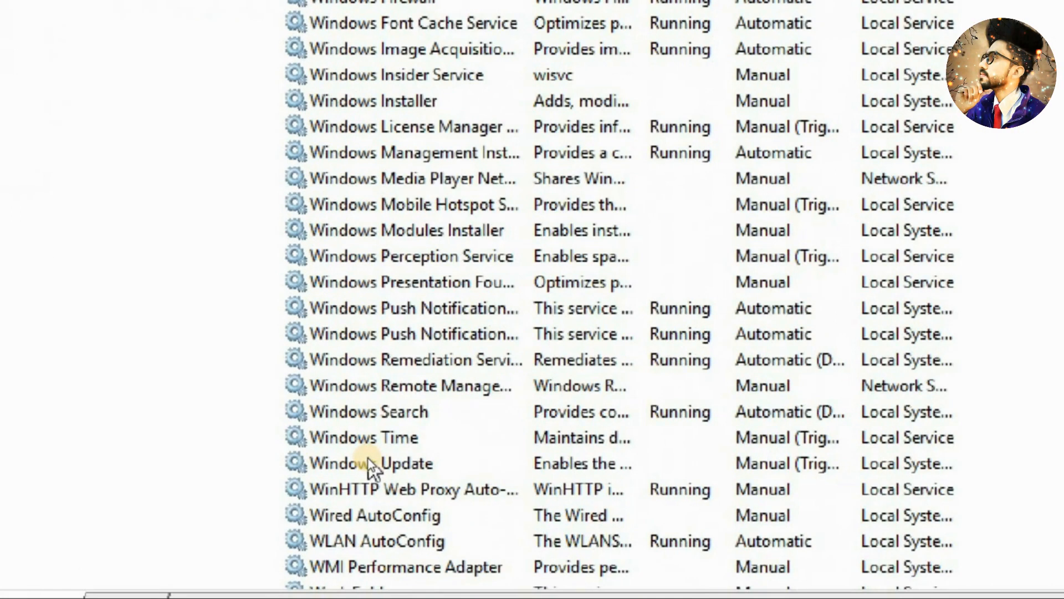
pyautogui.click(368, 461)
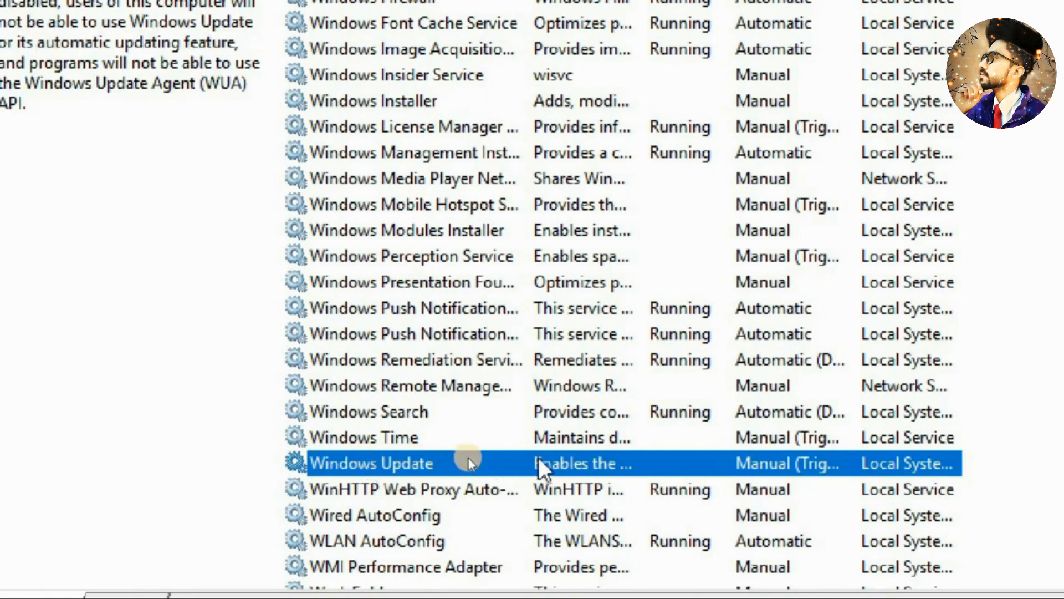
pyautogui.rightClick(518, 457)
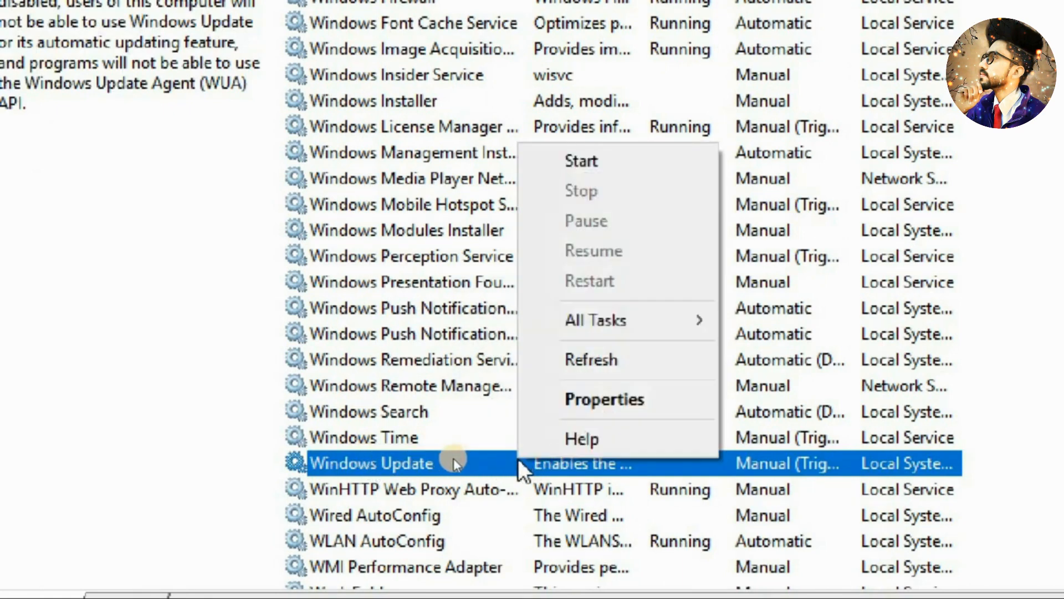
pyautogui.click(683, 396)
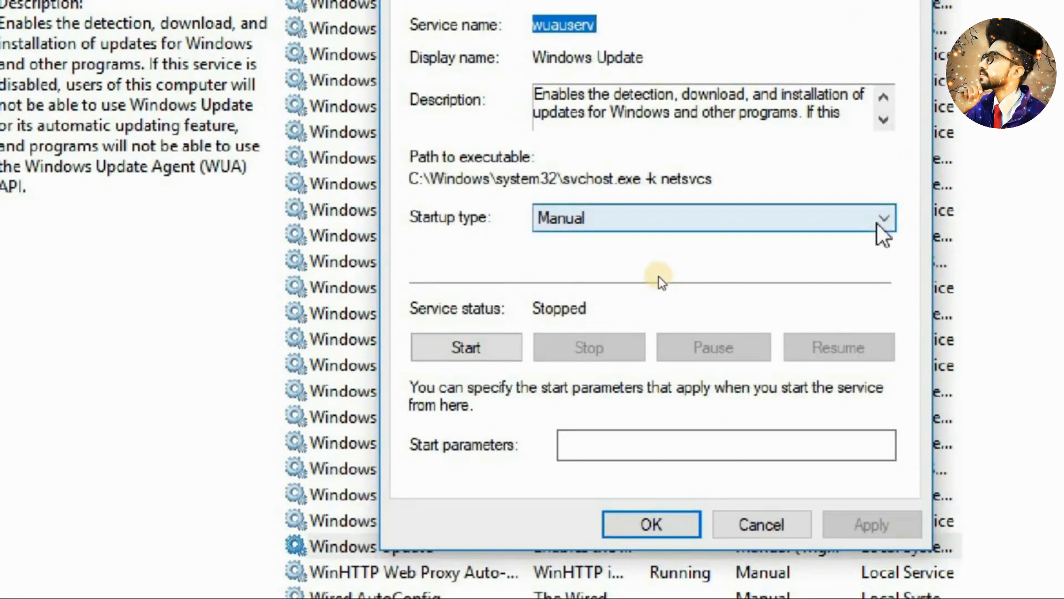
# Set the Windows Update startup type to Disabled, start the service, apply the changes and close Computer Management
pyautogui.click(878, 225)
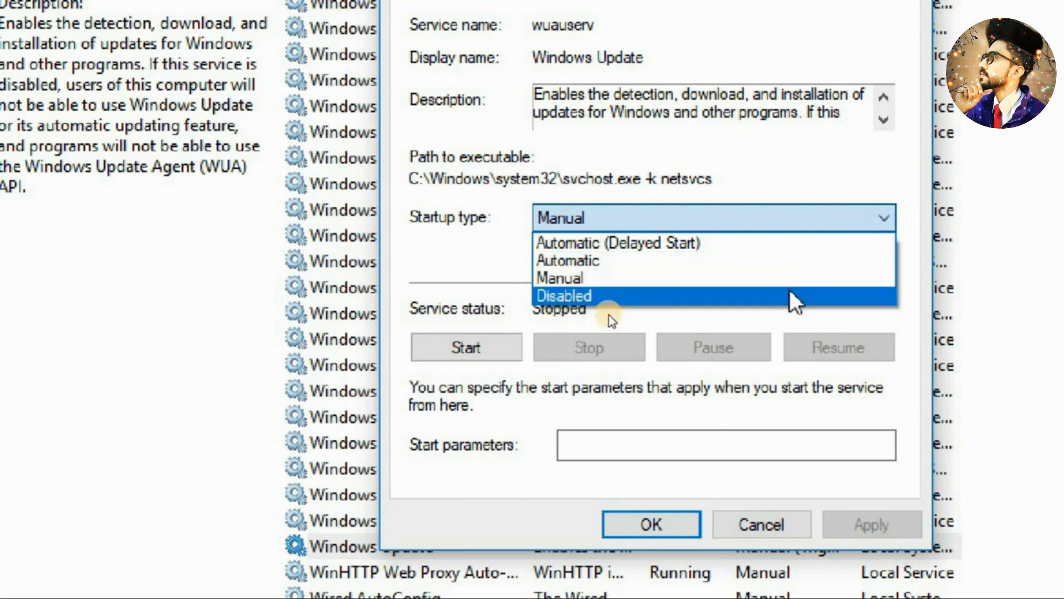
pyautogui.click(791, 295)
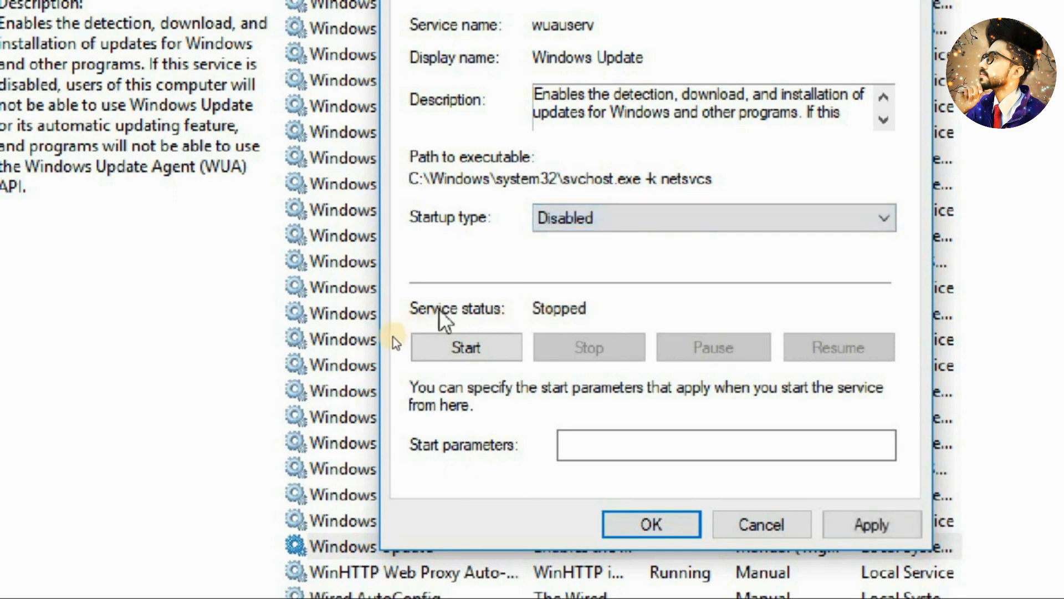
pyautogui.click(434, 347)
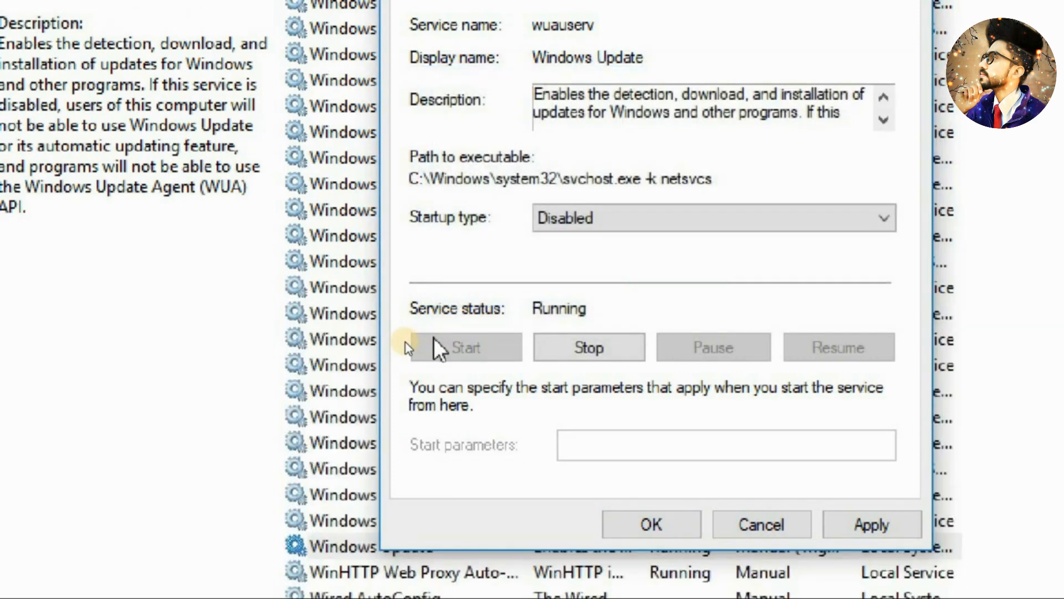
pyautogui.click(862, 524)
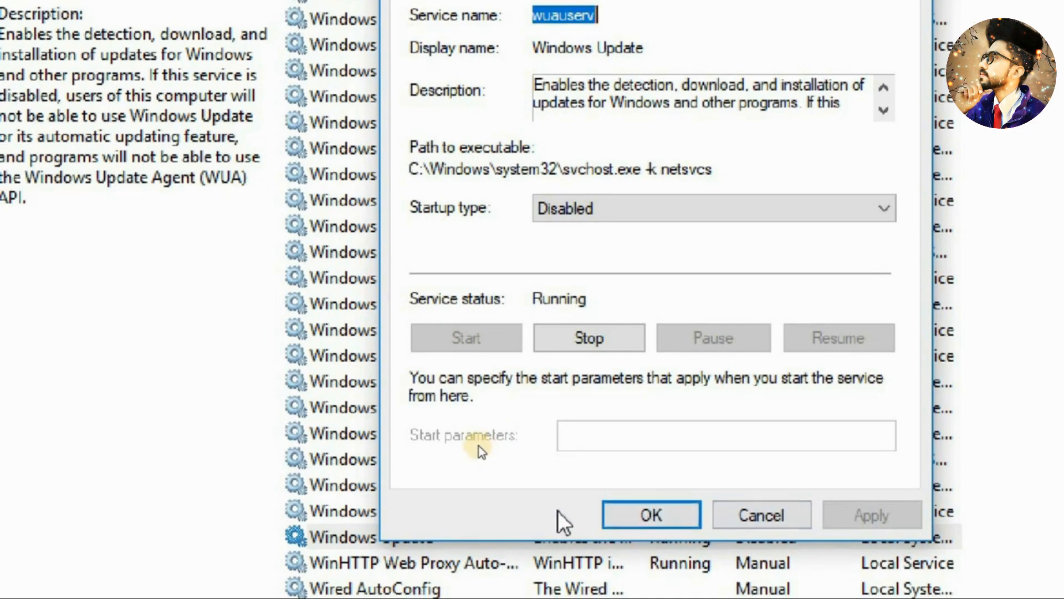
pyautogui.click(629, 521)
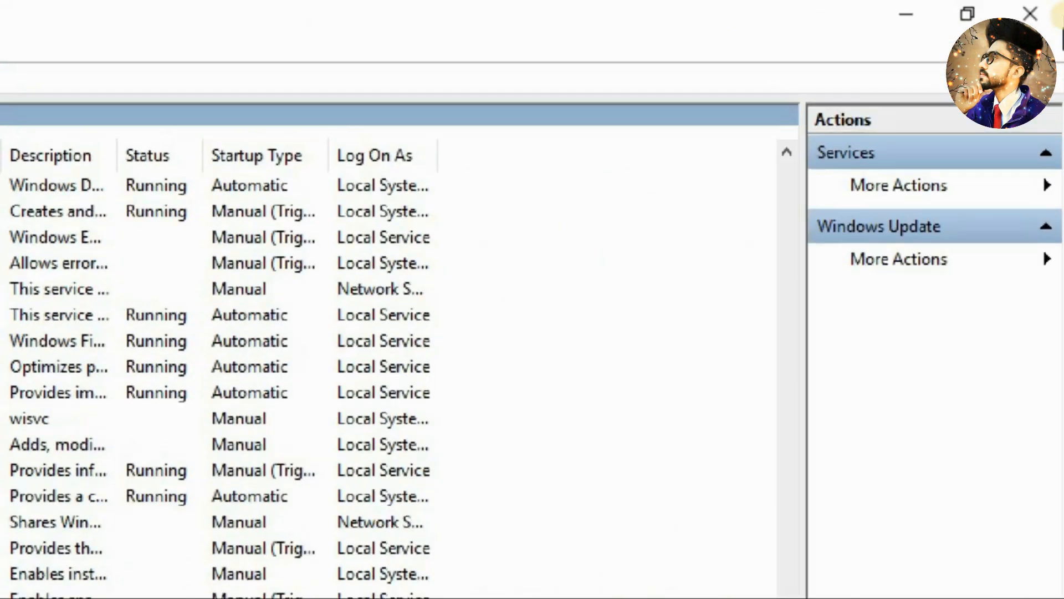
pyautogui.click(1055, 10)
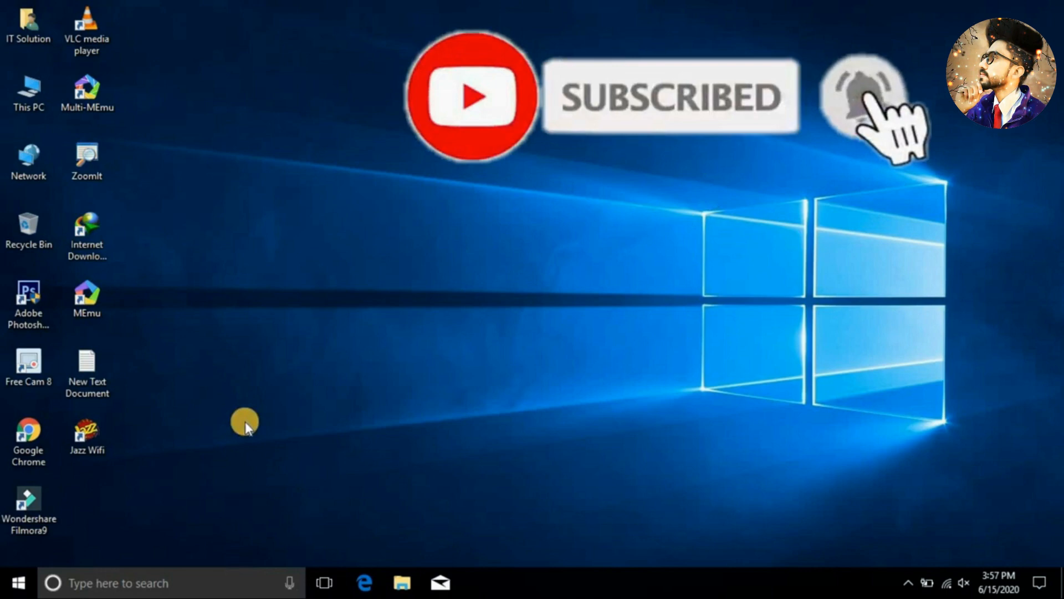
# Open the advanced options of Windows Update in the Update & security section of Windows Settings
pyautogui.click(32, 591)
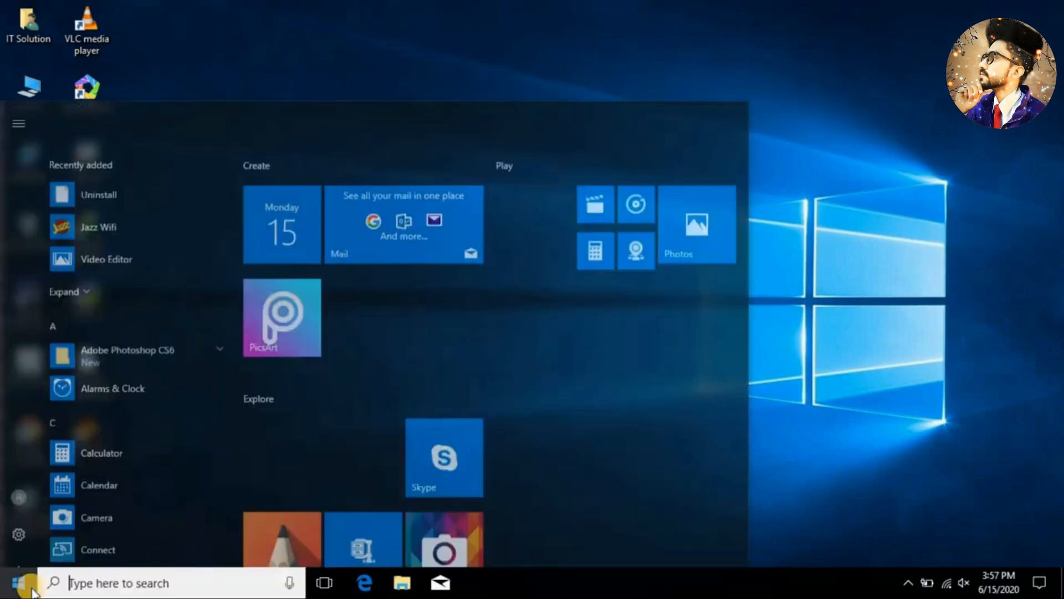
pyautogui.click(18, 524)
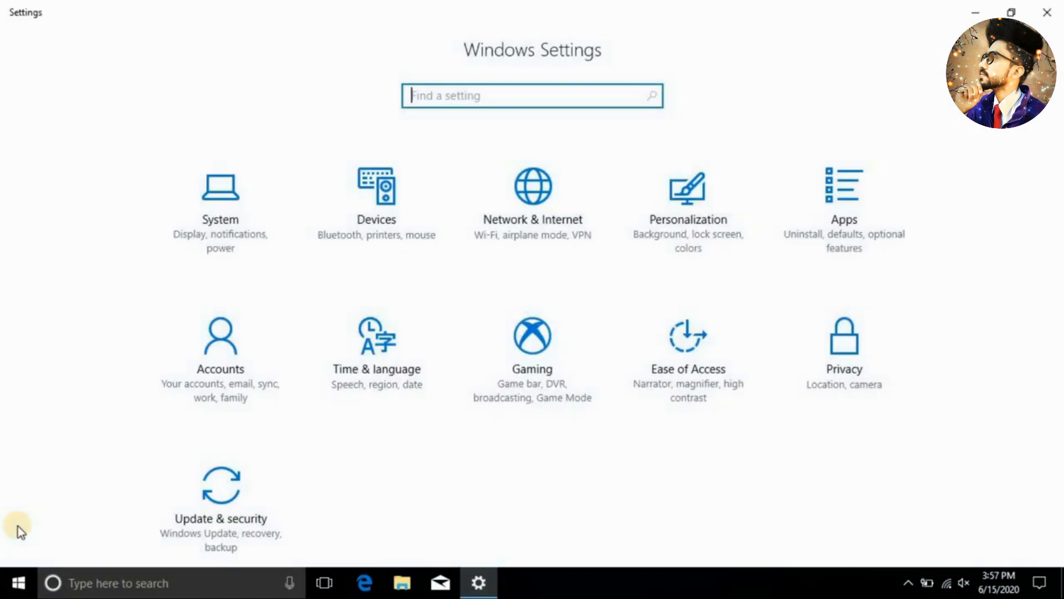
pyautogui.click(192, 493)
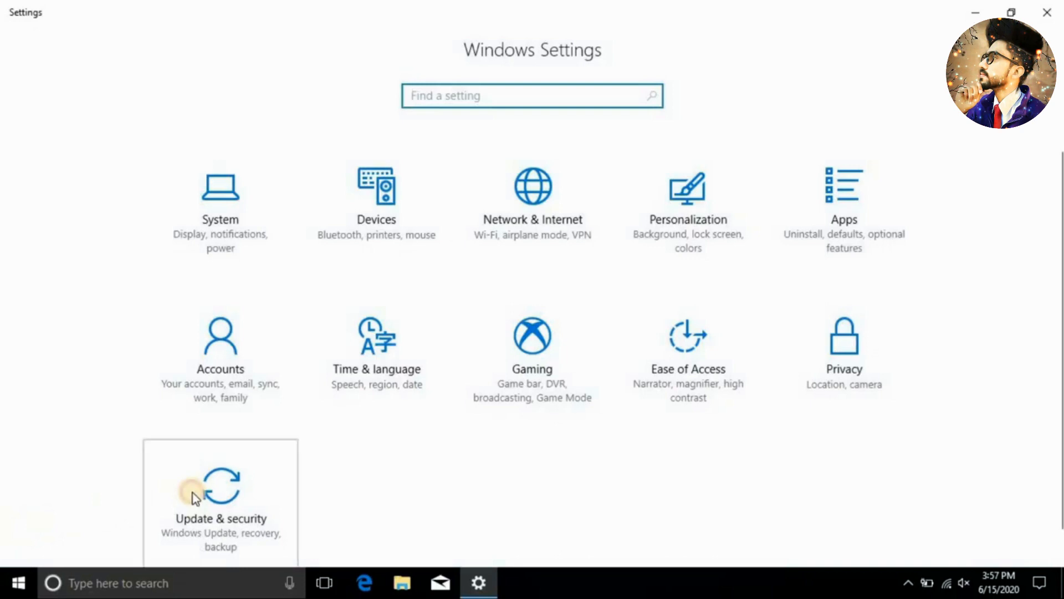
pyautogui.click(227, 483)
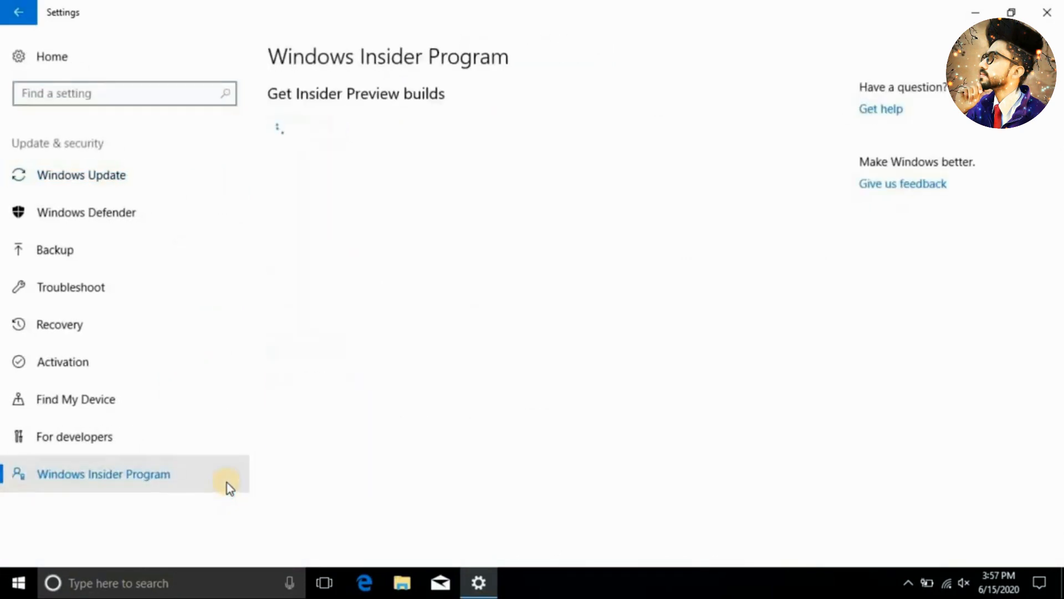
pyautogui.click(110, 187)
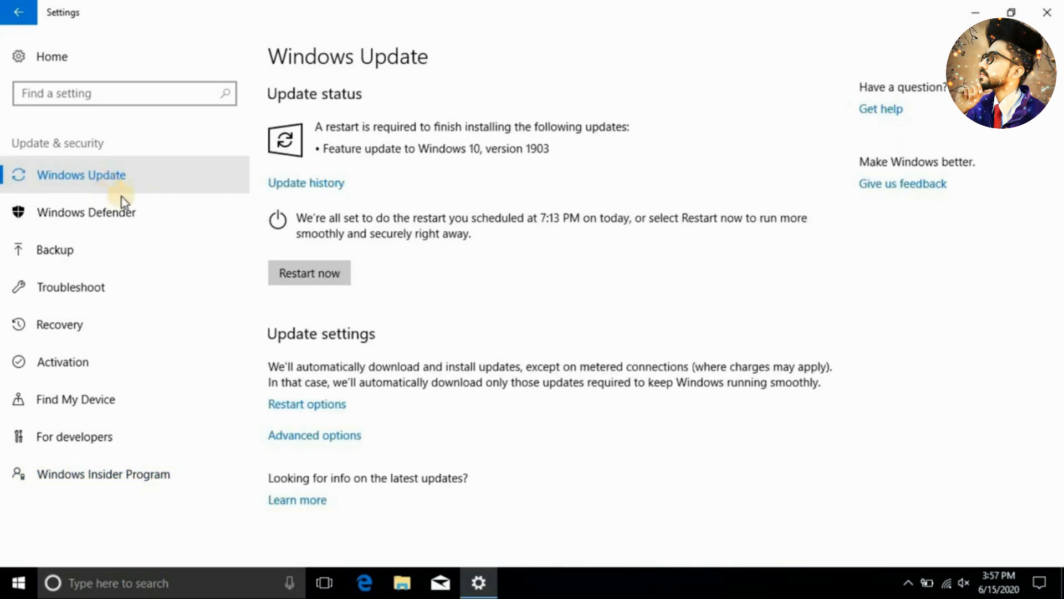
pyautogui.click(298, 437)
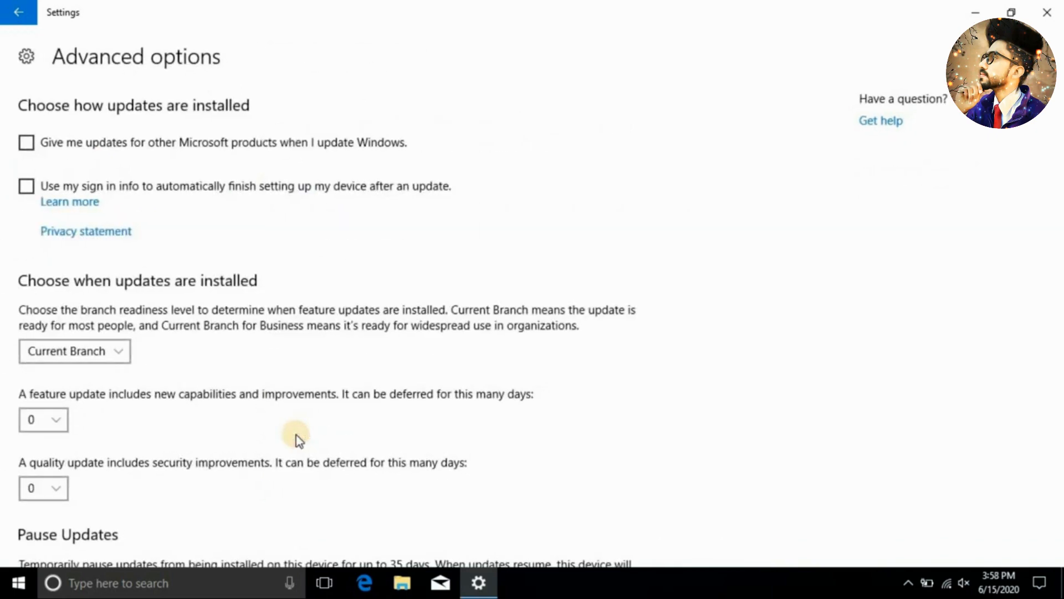
# Set the feature update deferral to 365 days
pyautogui.click(45, 420)
pyautogui.click(210, 360)
pyautogui.moveTo(1060, 187); pyautogui.dragTo(1059, 275)
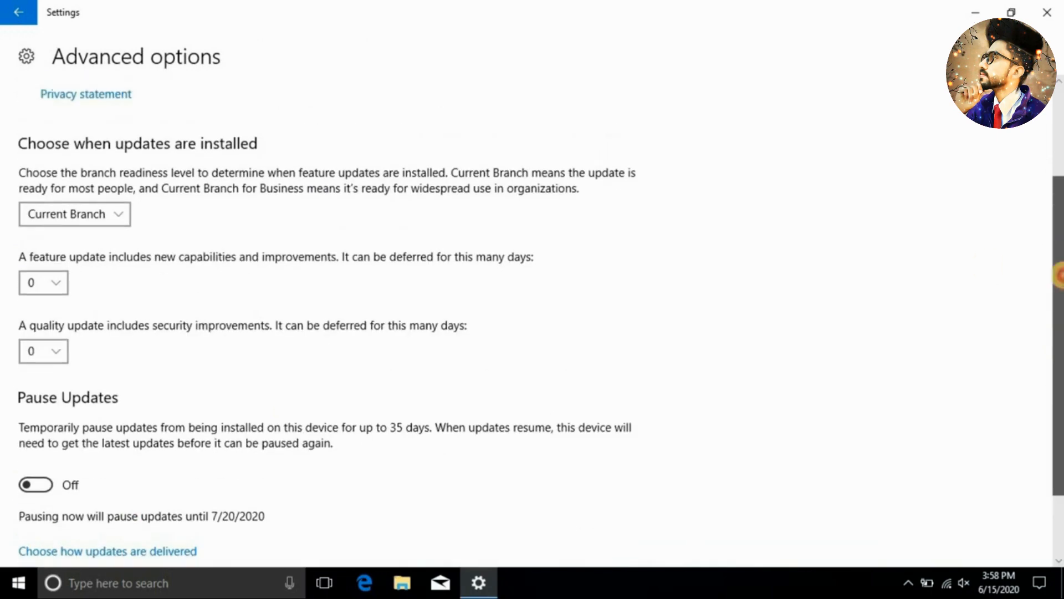
pyautogui.click(65, 286)
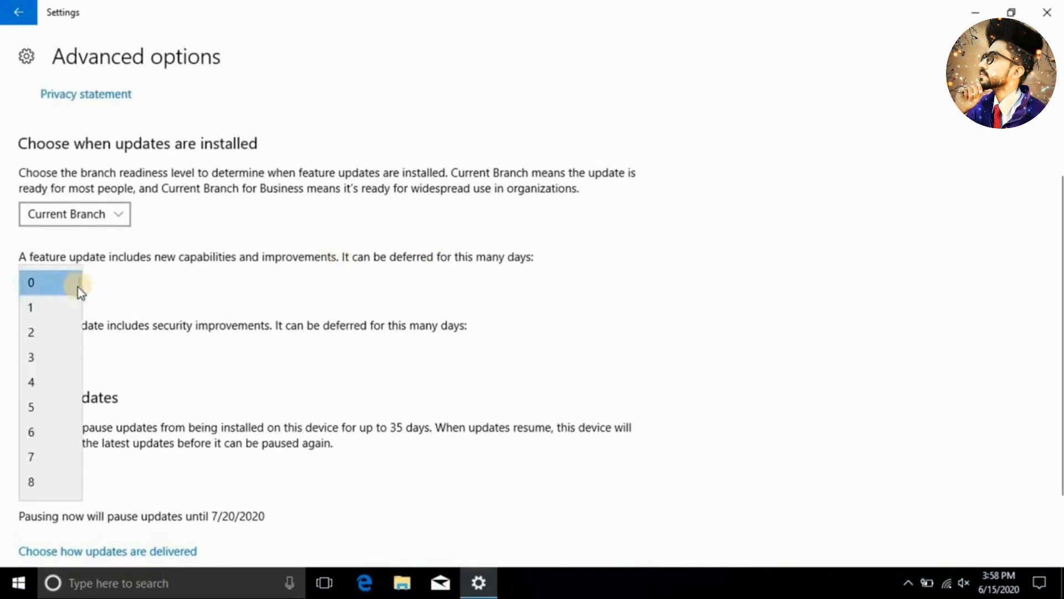
pyautogui.moveTo(77, 287); pyautogui.dragTo(64, 500)
pyautogui.click(49, 490)
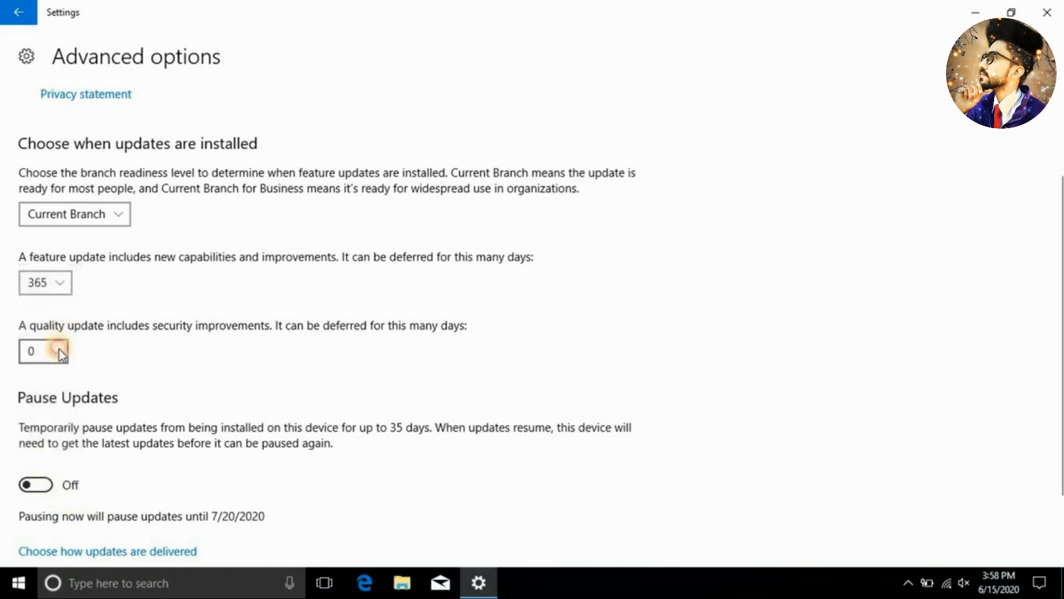
# Set the quality update deferral to 30 days and close Windows Settings
pyautogui.click(59, 351)
pyautogui.moveTo(76, 352); pyautogui.dragTo(64, 535)
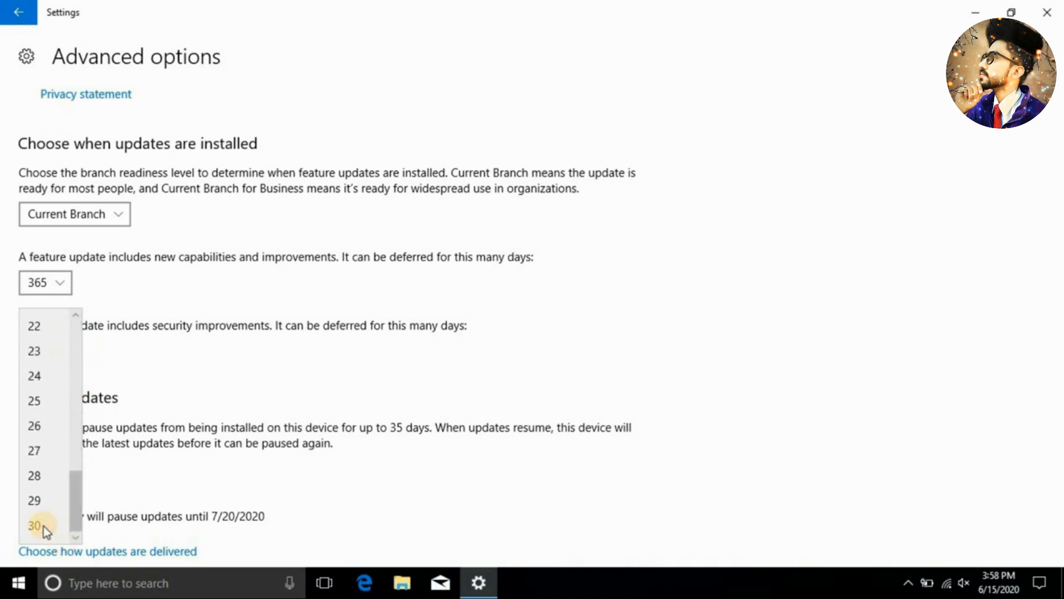
pyautogui.click(44, 526)
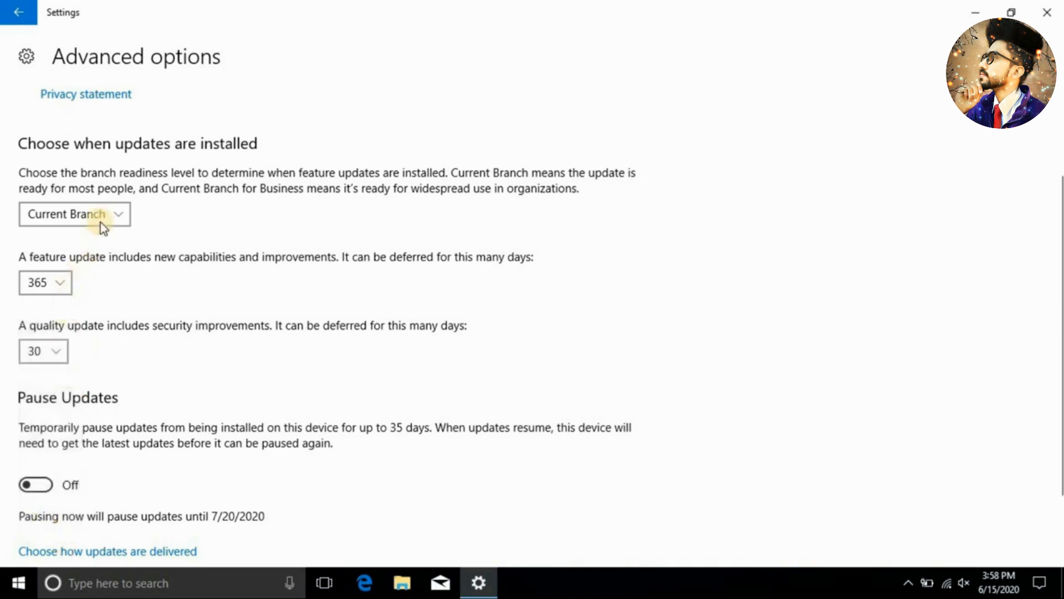
pyautogui.scroll(3, 166, 222)
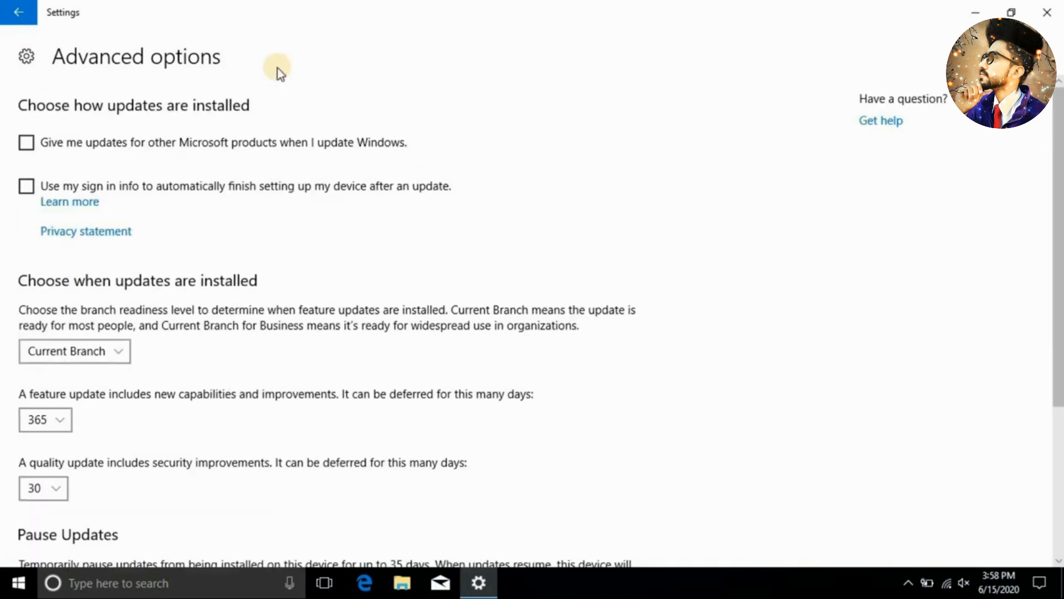
pyautogui.click(17, 16)
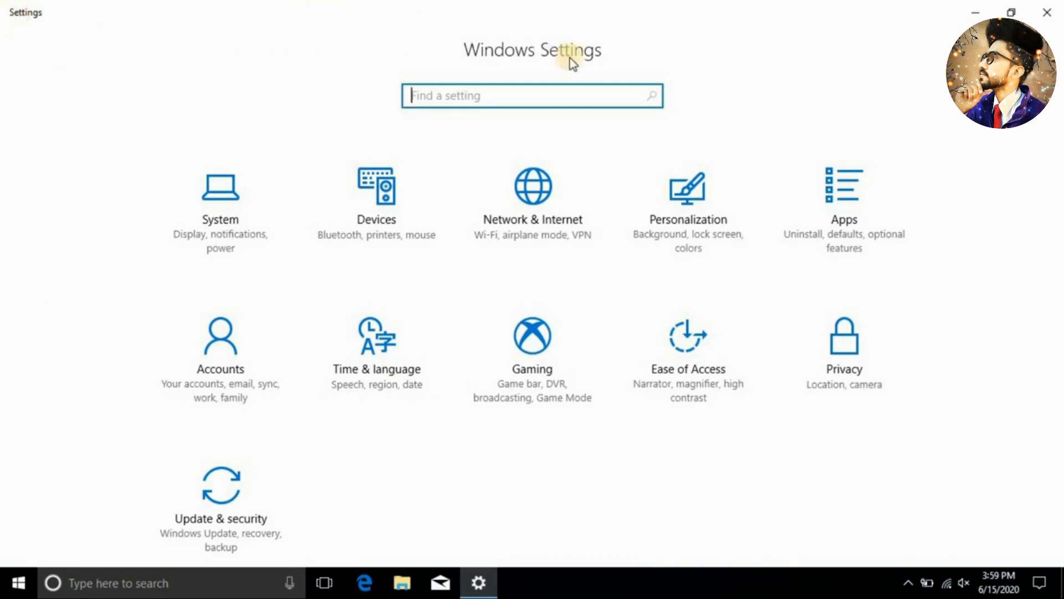
pyautogui.click(1047, 12)
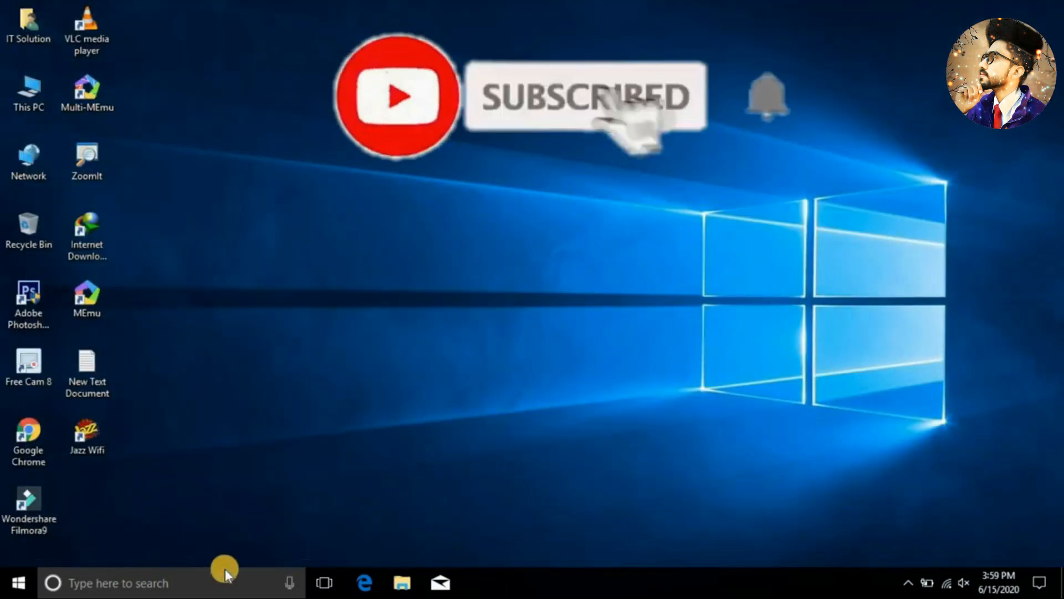
# Search Windows for gpedit.msc, open the Local Group Policy Editor maximized and widen its console tree
pyautogui.click(120, 583)
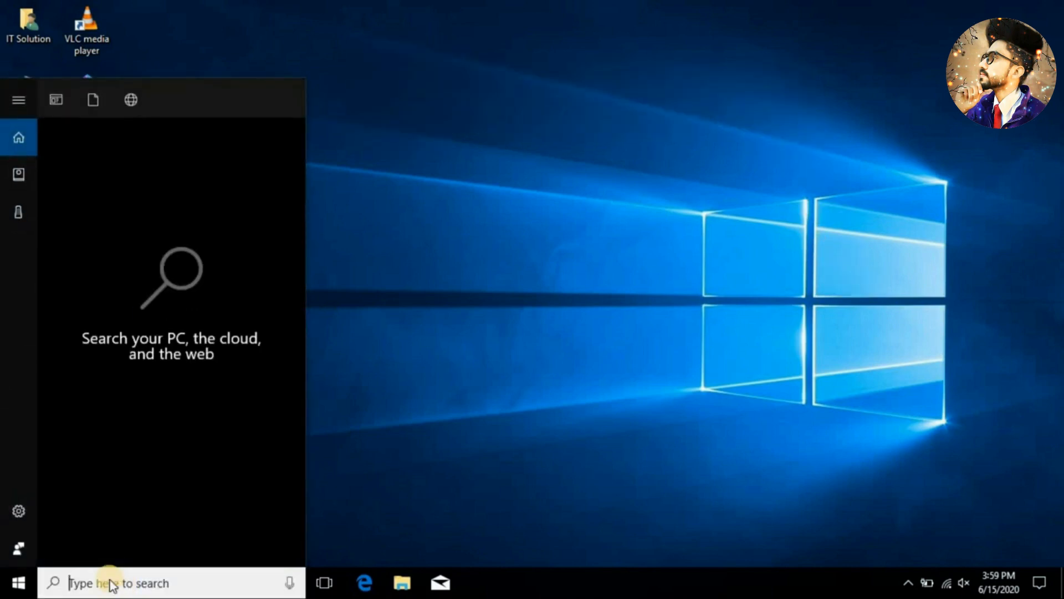
pyautogui.write('gp')
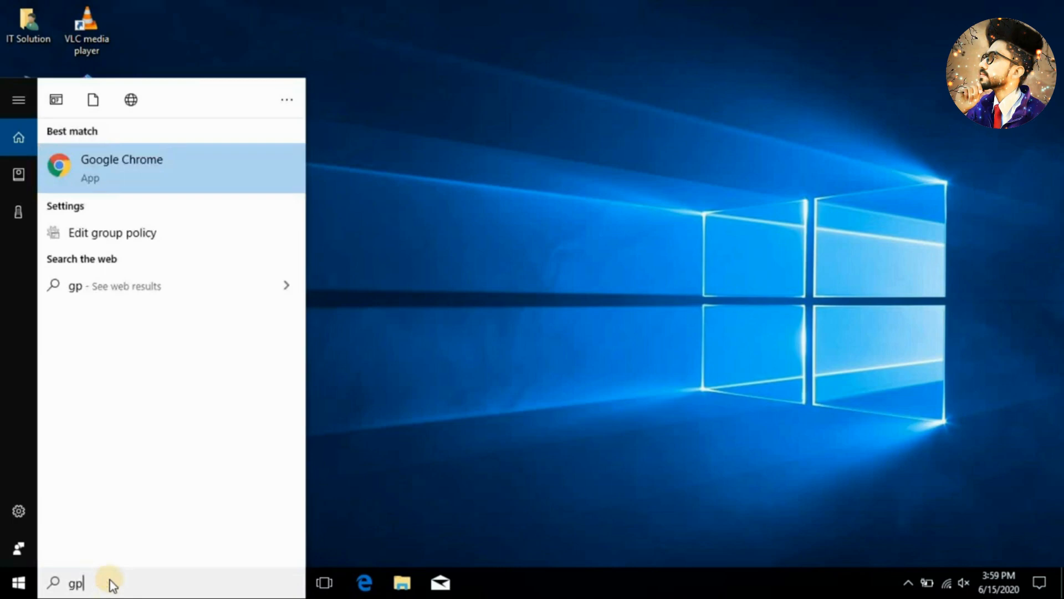
pyautogui.write('edi')
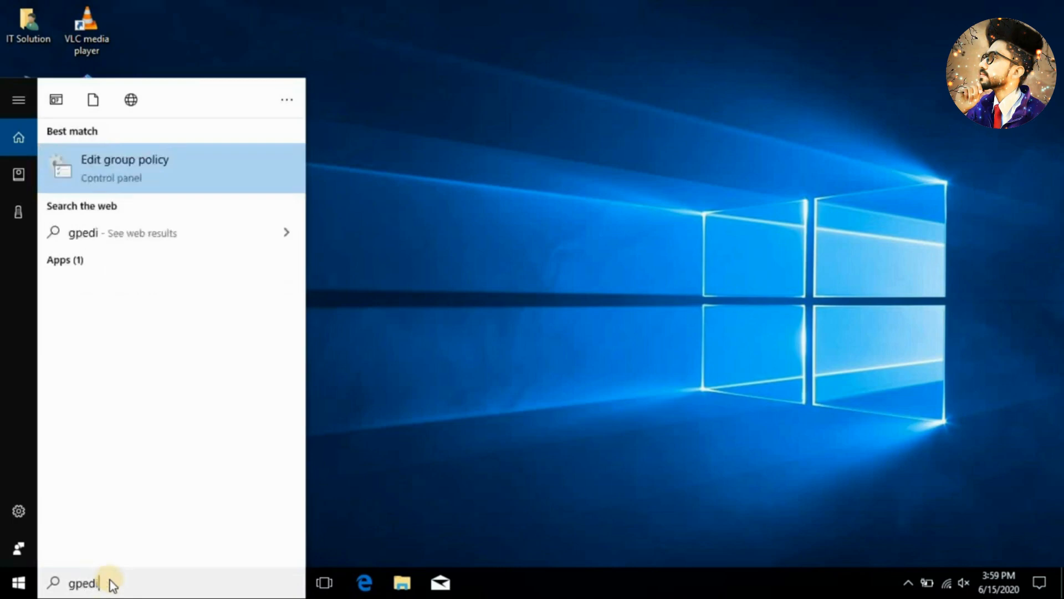
pyautogui.write('t.ms')
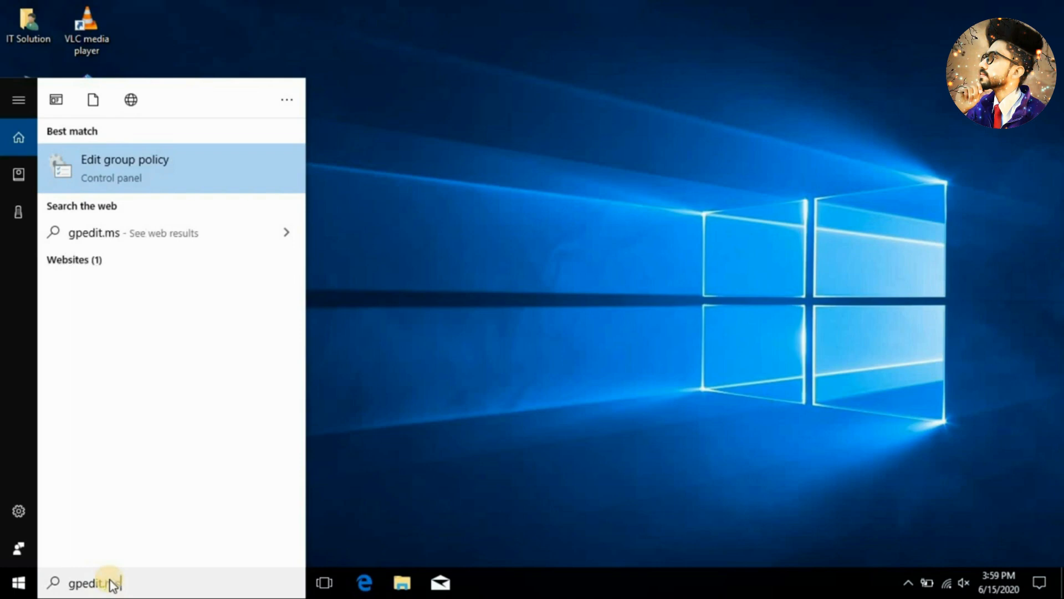
pyautogui.write('c')
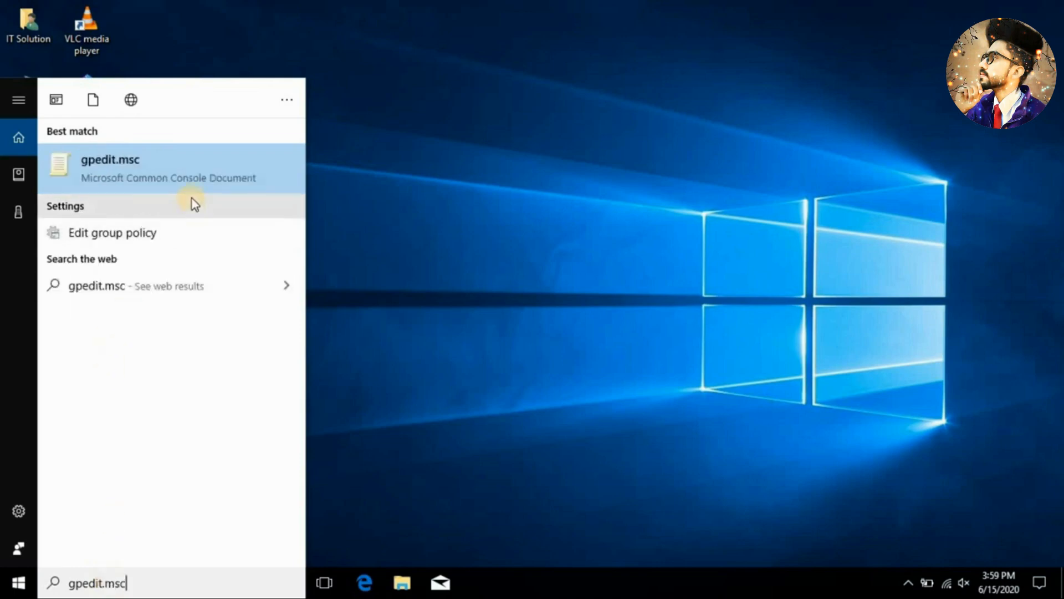
pyautogui.click(187, 183)
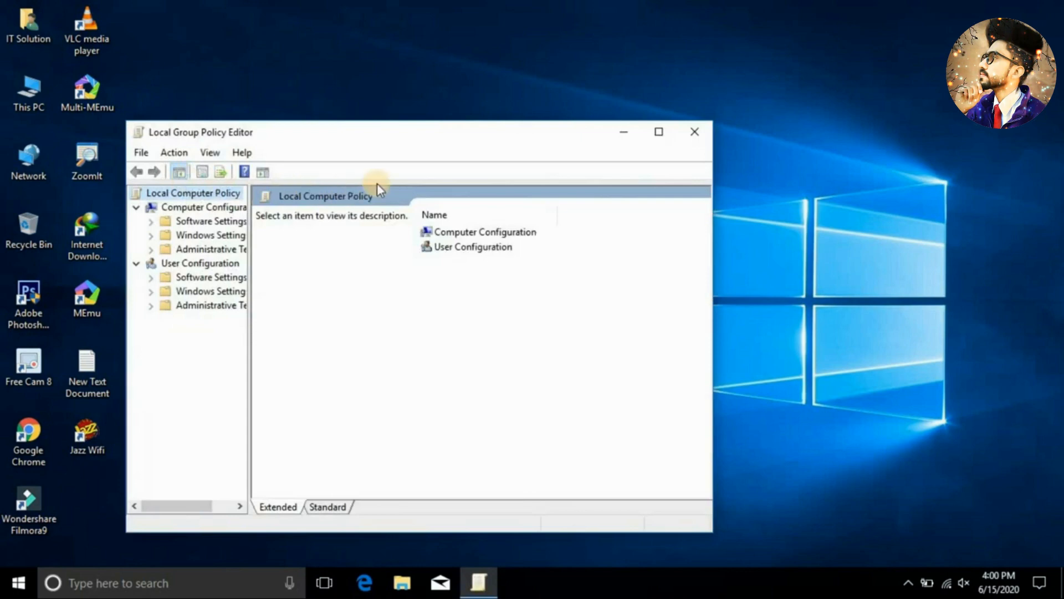
pyautogui.click(658, 140)
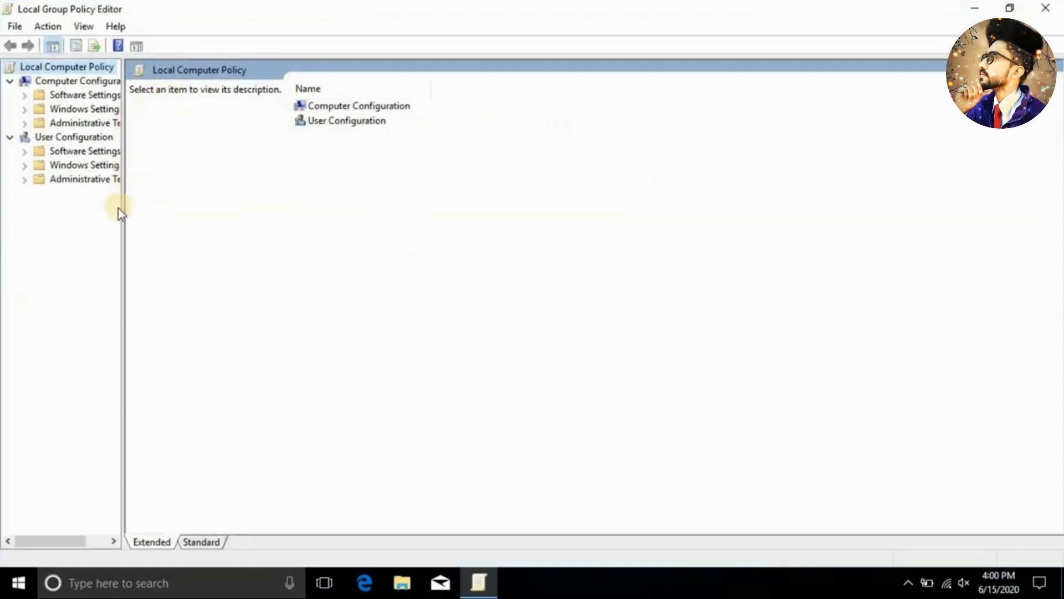
pyautogui.moveTo(123, 209); pyautogui.dragTo(254, 227)
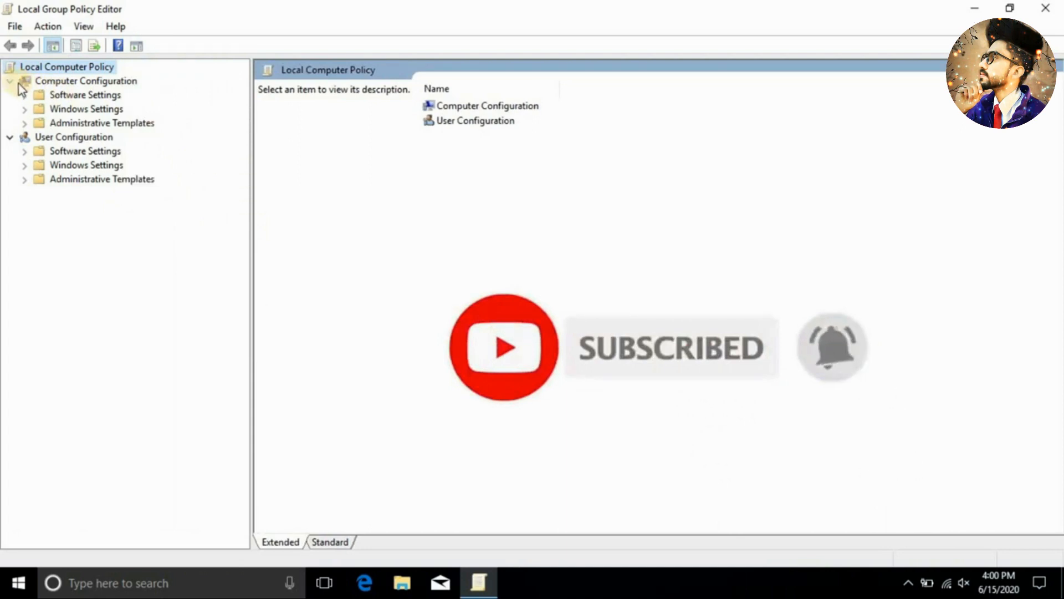
# Open the Windows Update policy folder under Computer Configuration, Administrative Templates, Windows Components
pyautogui.click(28, 125)
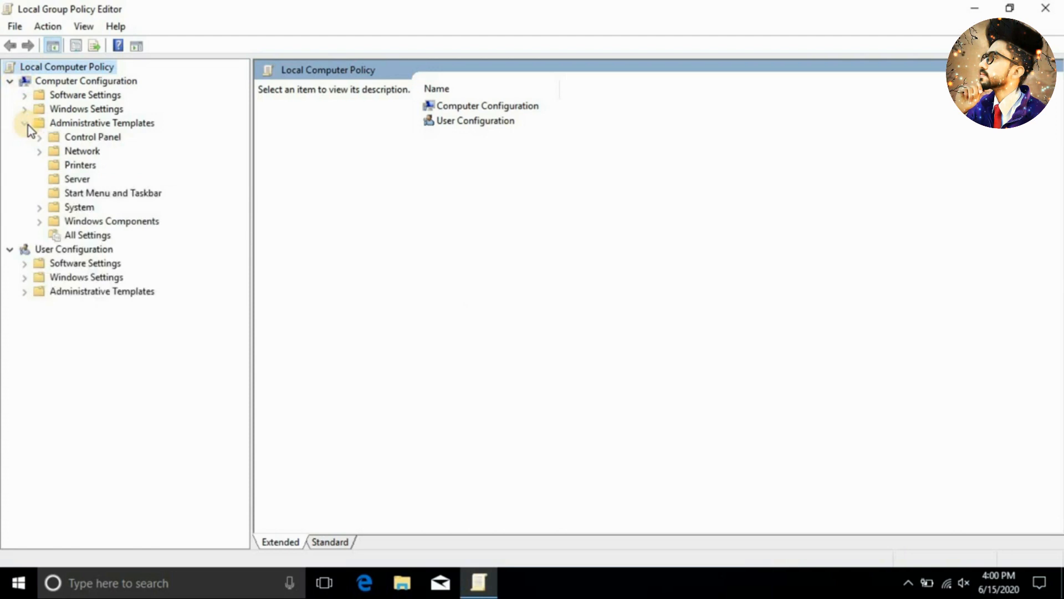
pyautogui.click(41, 221)
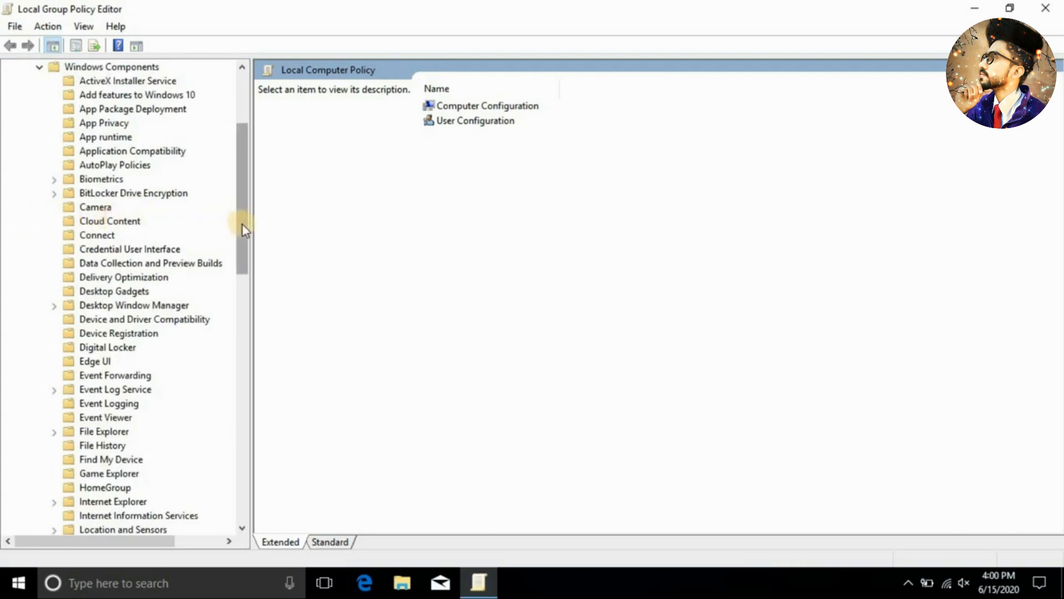
pyautogui.moveTo(241, 224); pyautogui.dragTo(240, 465)
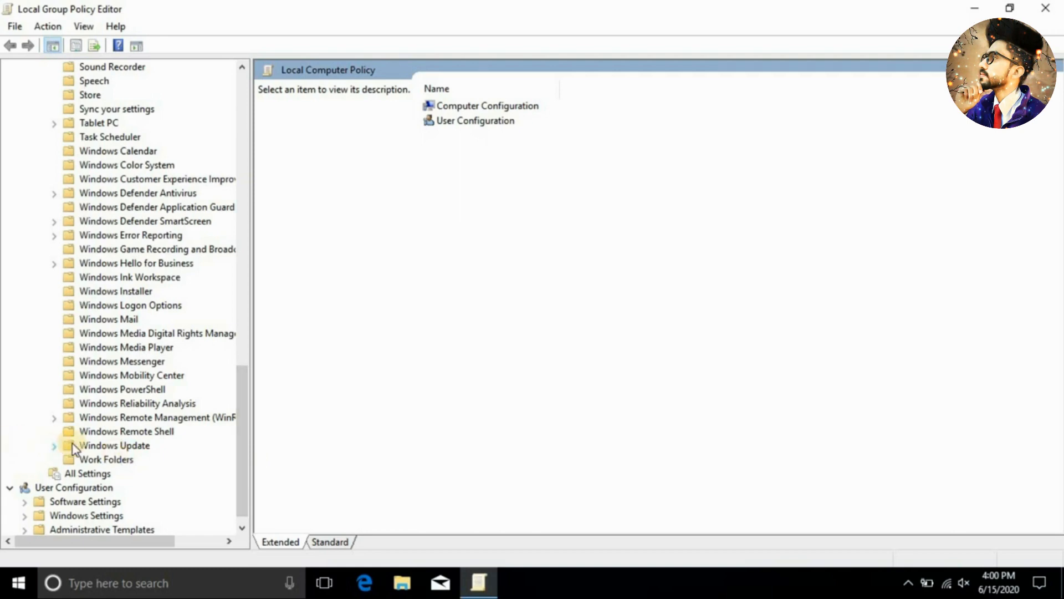
pyautogui.click(100, 447)
pyautogui.click(488, 299)
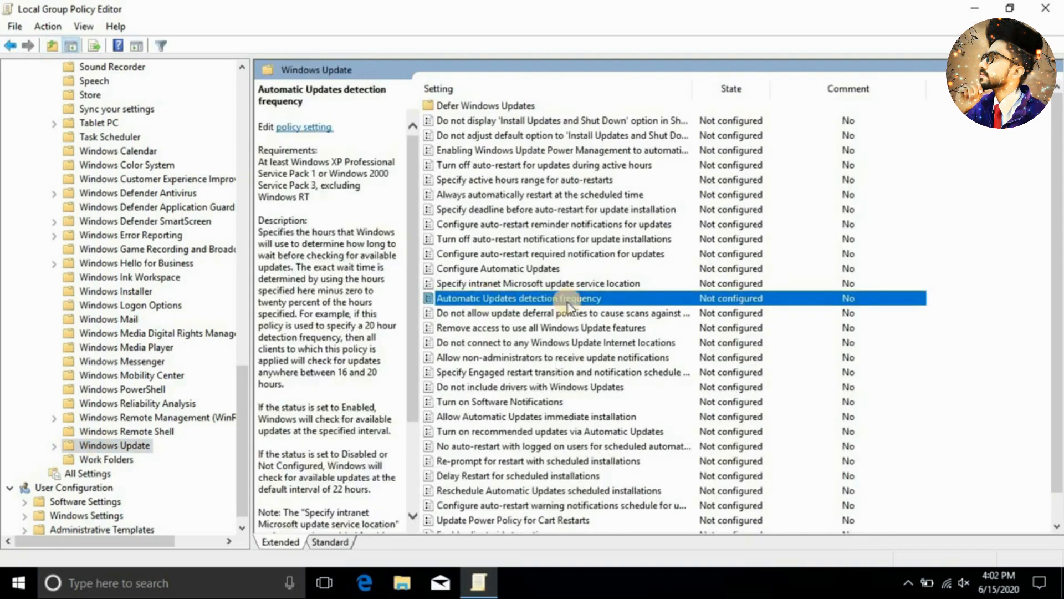
# Set the Configure Automatic Updates policy to Disabled, apply it and close the Local Group Policy Editor
pyautogui.click(533, 269)
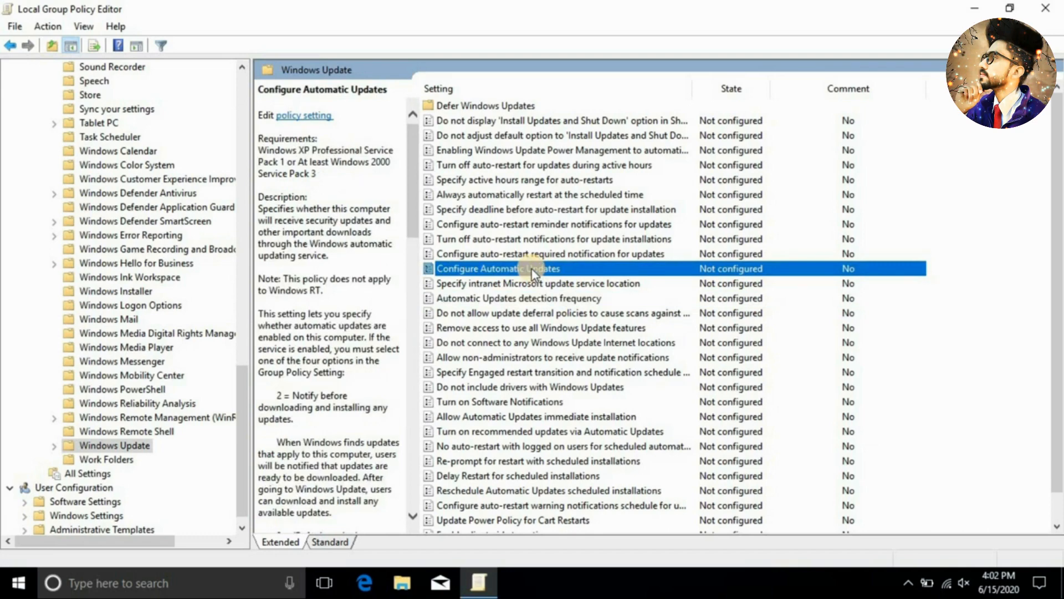
pyautogui.doubleClick(534, 271)
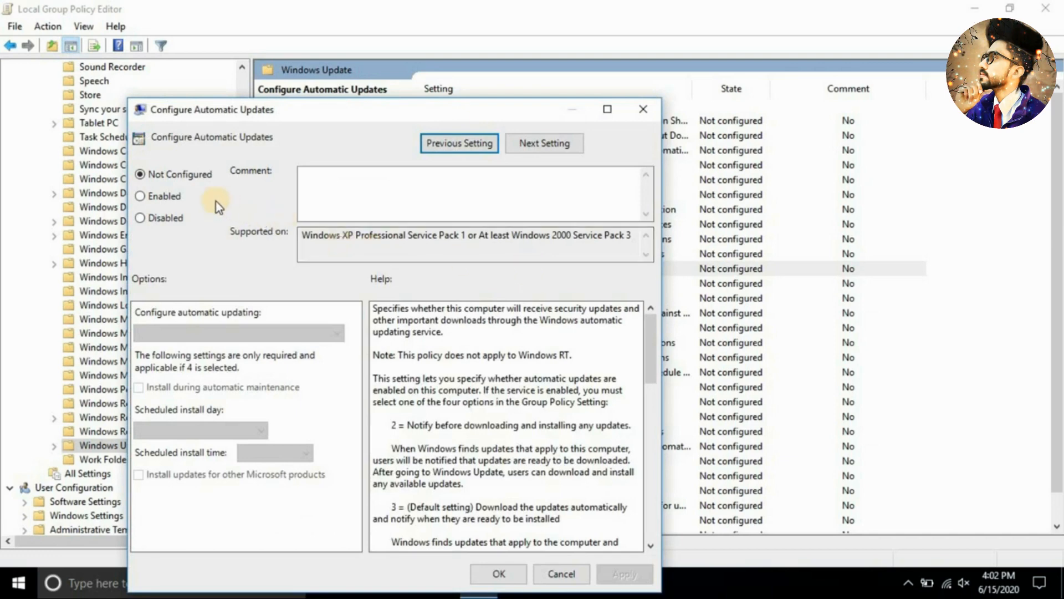
pyautogui.click(601, 113)
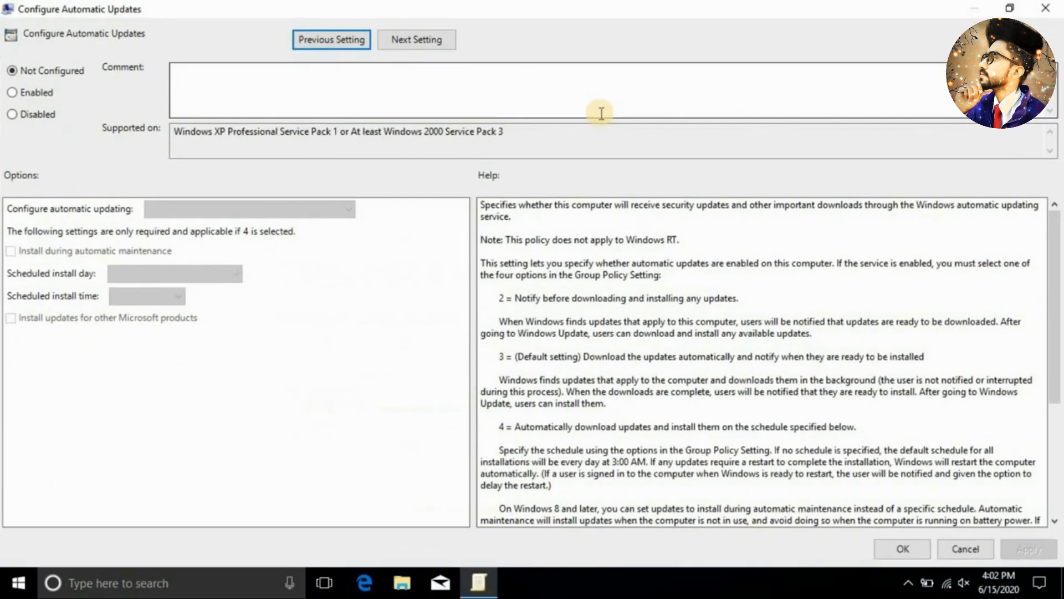
pyautogui.click(19, 115)
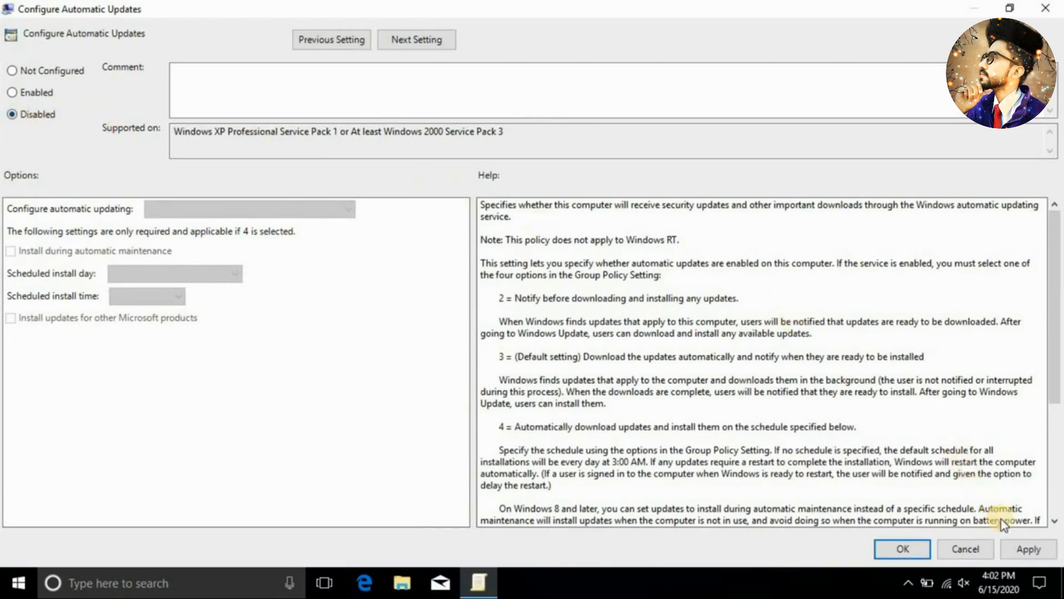
pyautogui.click(1023, 544)
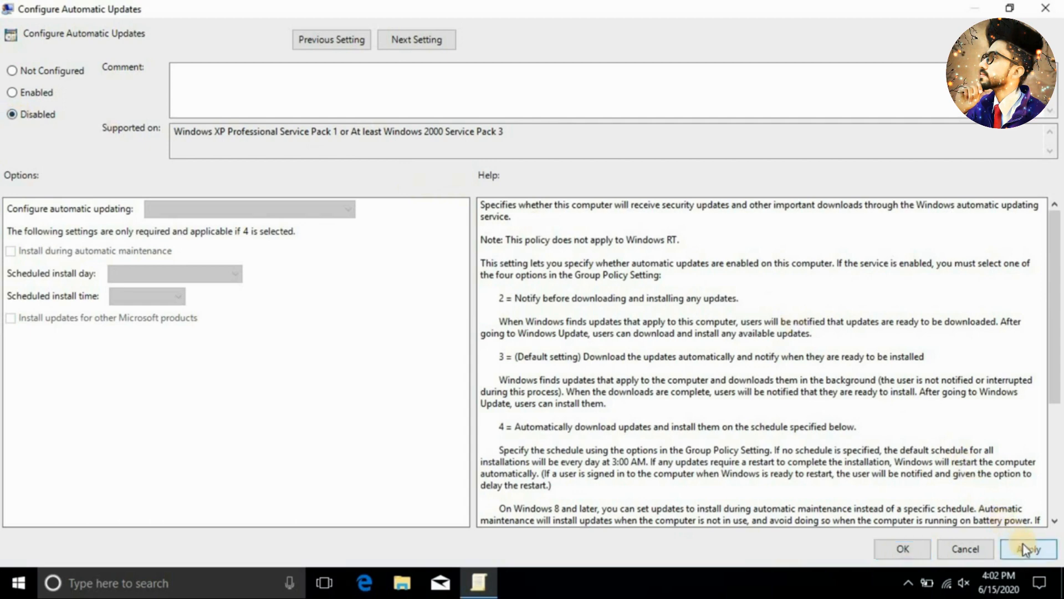
pyautogui.click(917, 550)
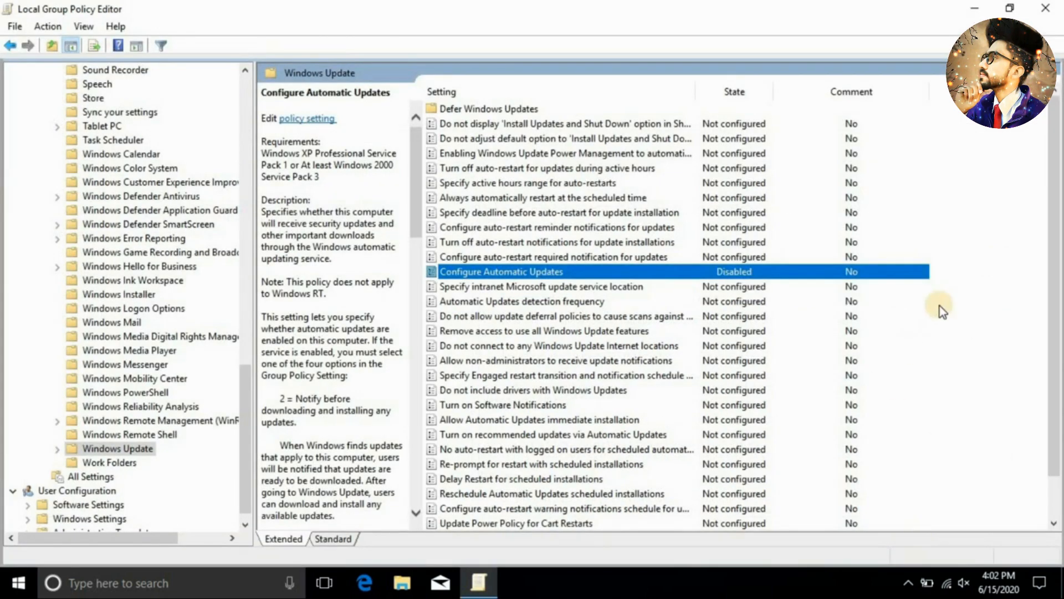
pyautogui.click(1043, 13)
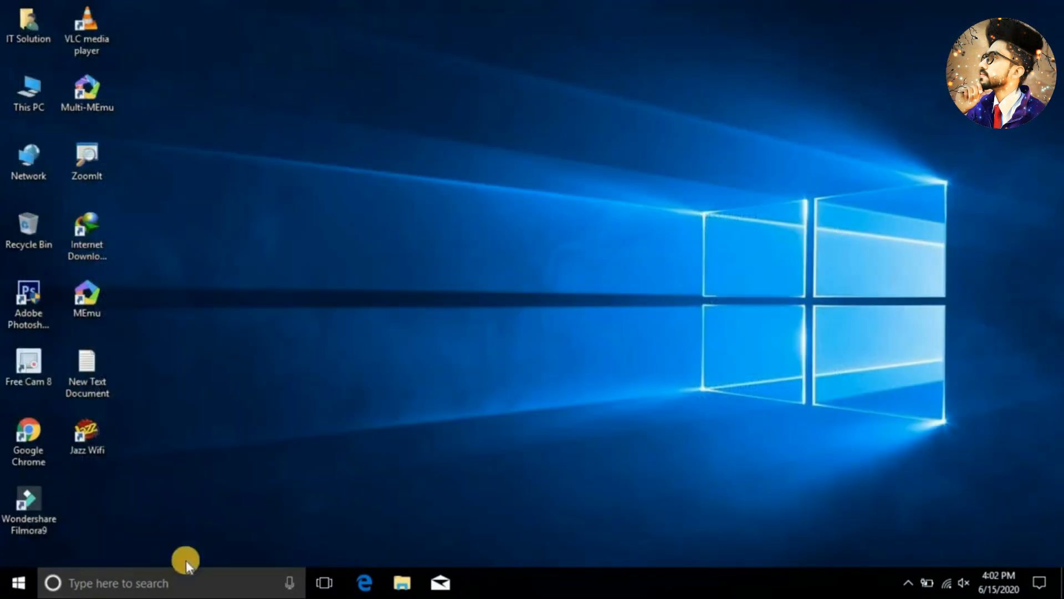
# Search Windows for regedit and open the Registry Editor in a maximized window
pyautogui.click(170, 580)
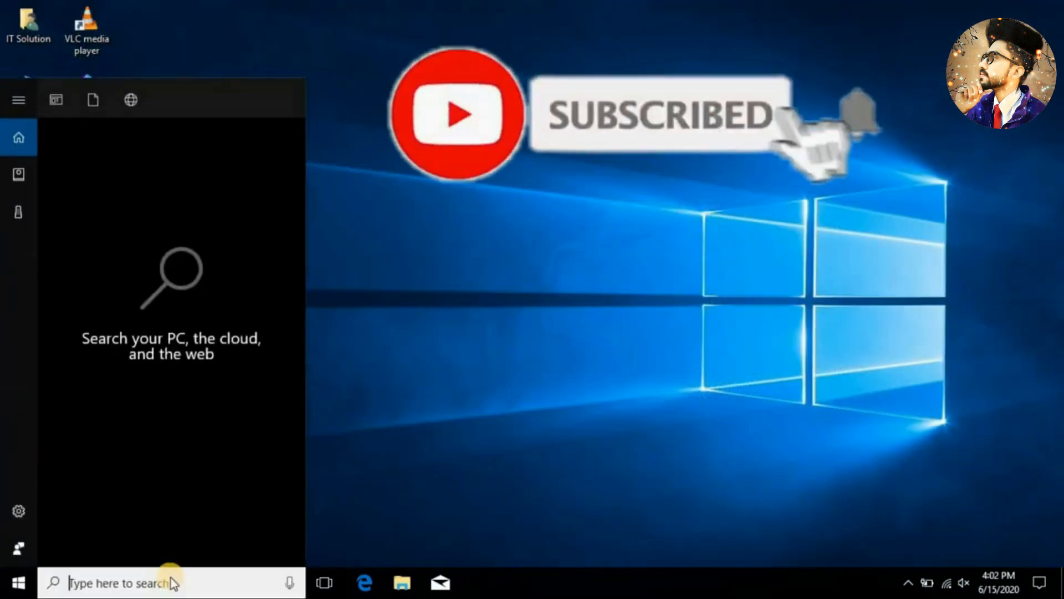
pyautogui.write('reg')
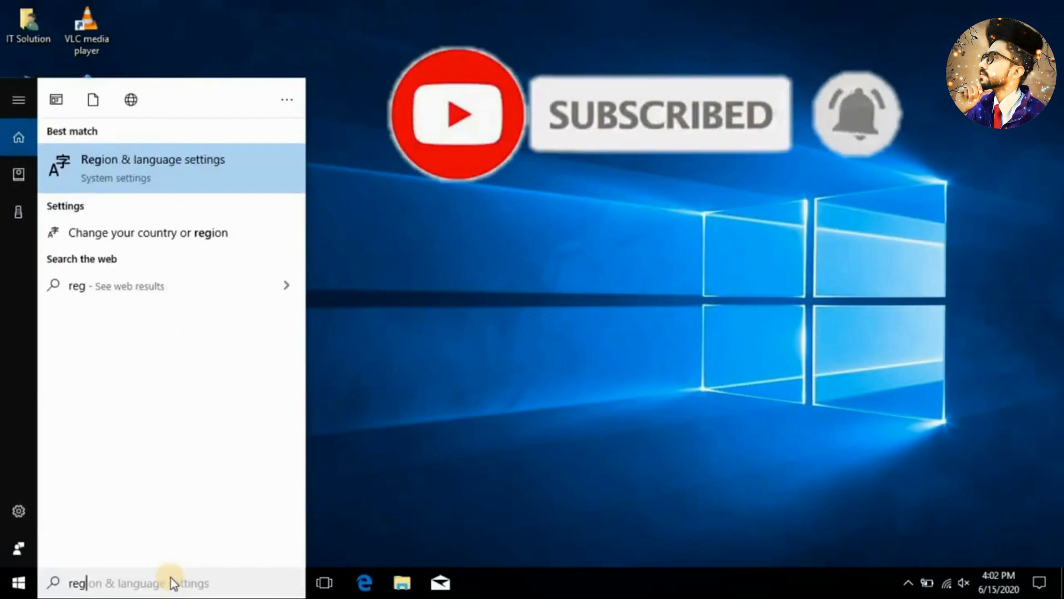
pyautogui.write('edi')
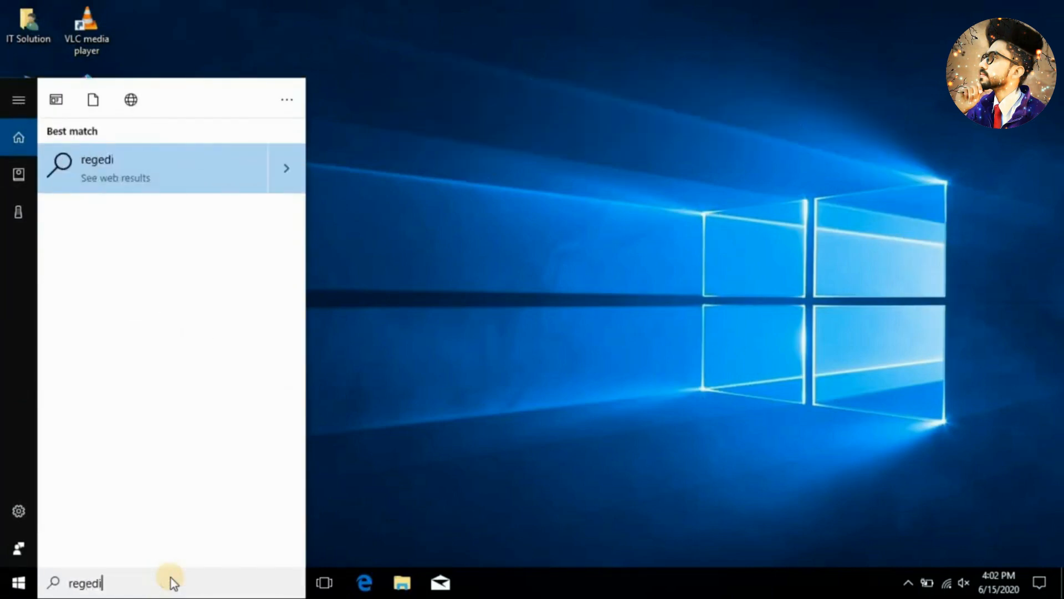
pyautogui.write('t')
pyautogui.press('Return')
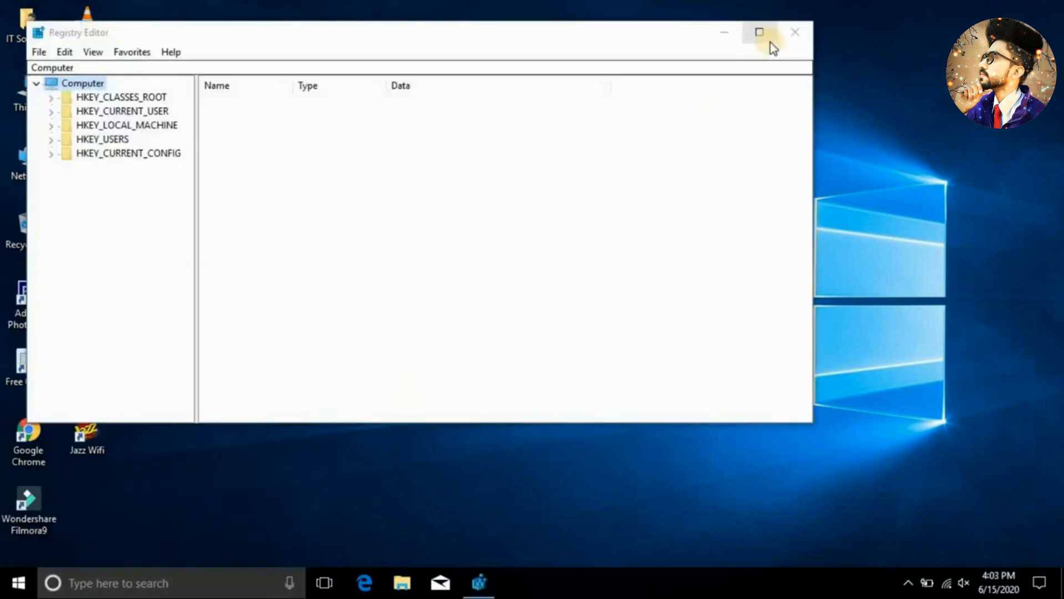
pyautogui.click(766, 36)
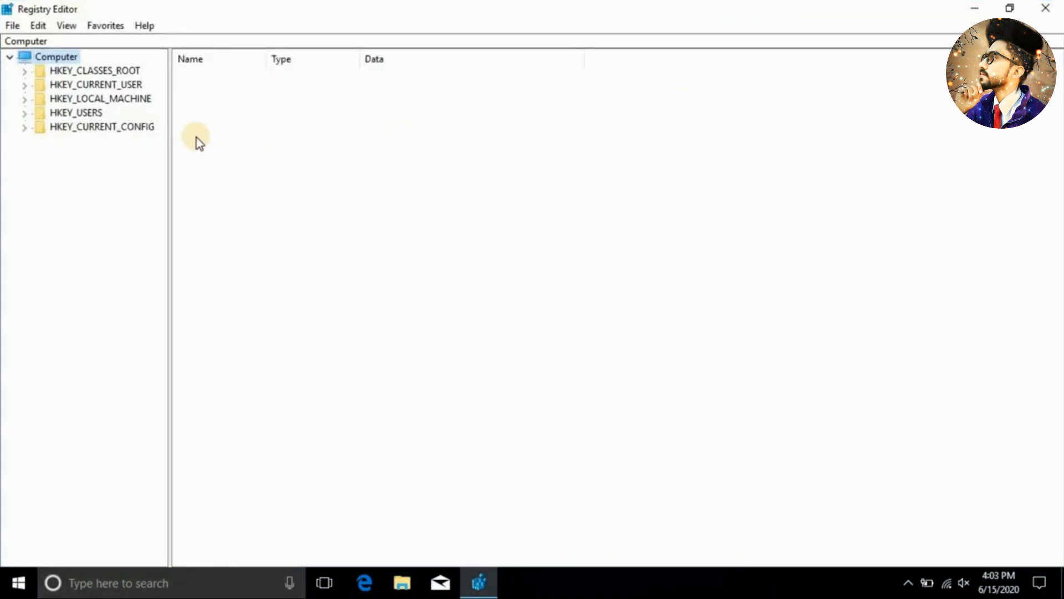
# Expand the registry path HKEY_LOCAL_MACHINE\SOFTWARE\Policies\Microsoft\Windows and widen the key tree
pyautogui.click(25, 98)
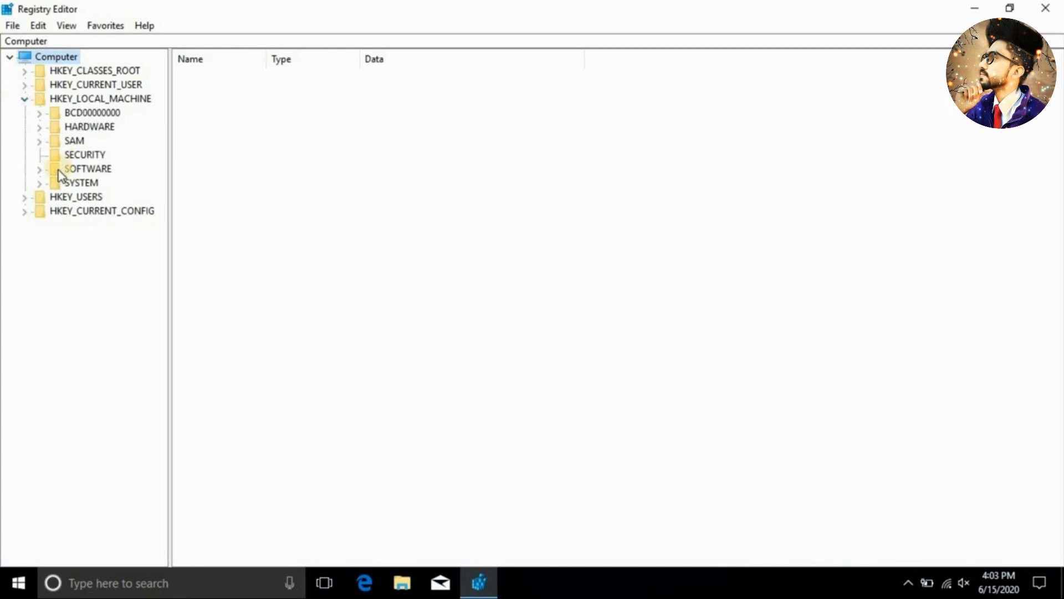
pyautogui.click(40, 169)
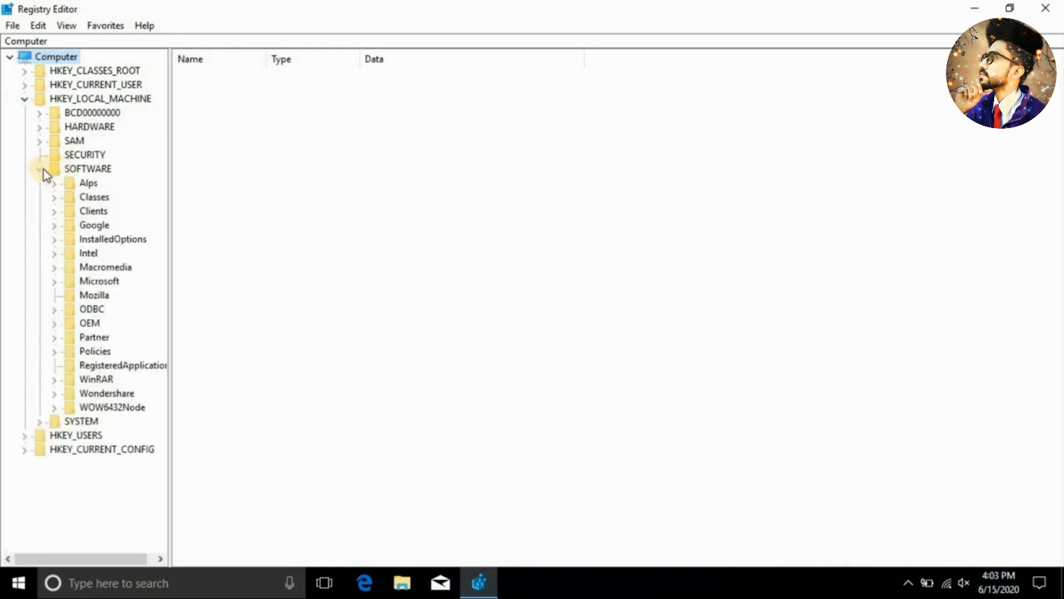
pyautogui.click(58, 355)
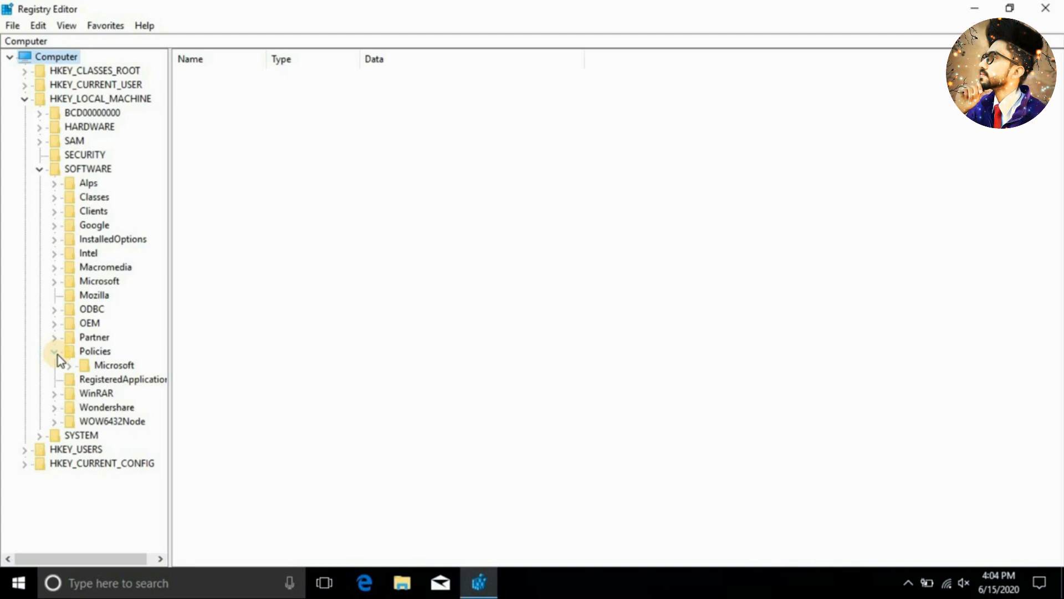
pyautogui.click(73, 370)
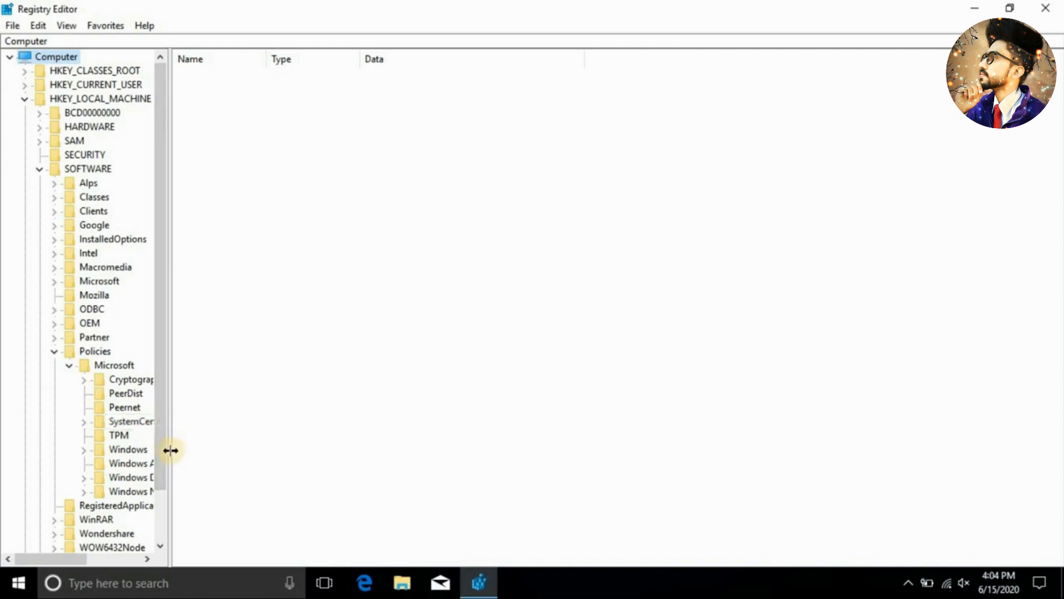
pyautogui.moveTo(171, 450); pyautogui.dragTo(341, 452)
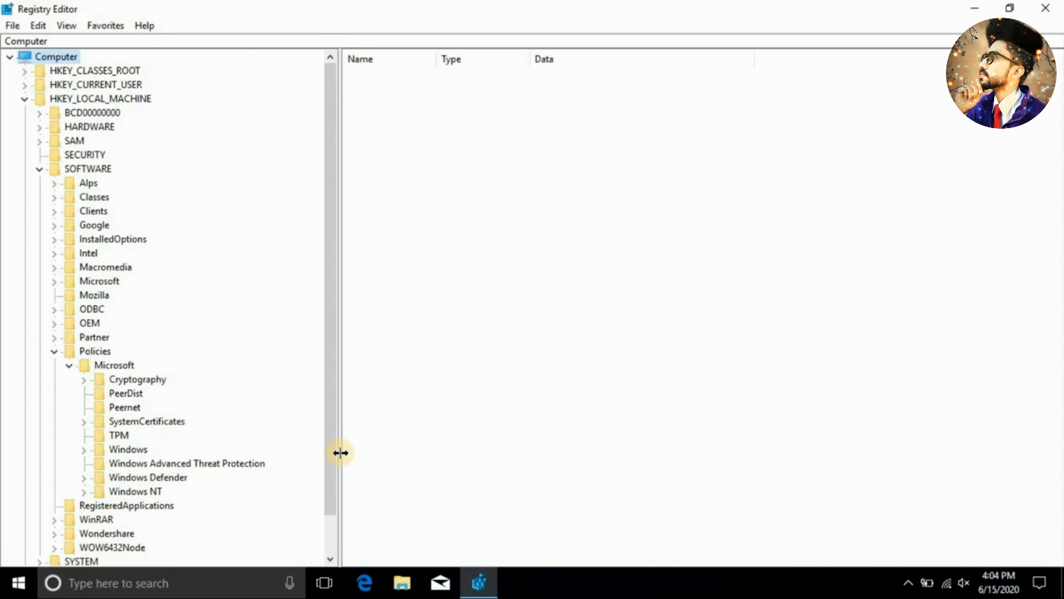
pyautogui.click(86, 450)
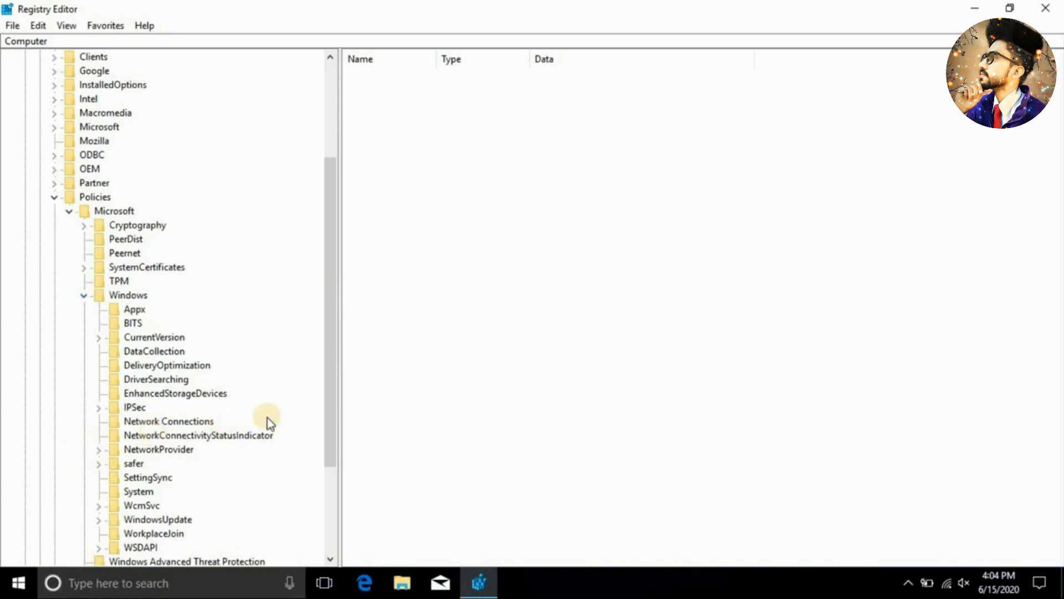
# Create a new key named WindowsUpdats under the Windows key in HKEY_LOCAL_MACHINE\SOFTWARE\Policies\Microsoft
pyautogui.moveTo(328, 399); pyautogui.dragTo(327, 414)
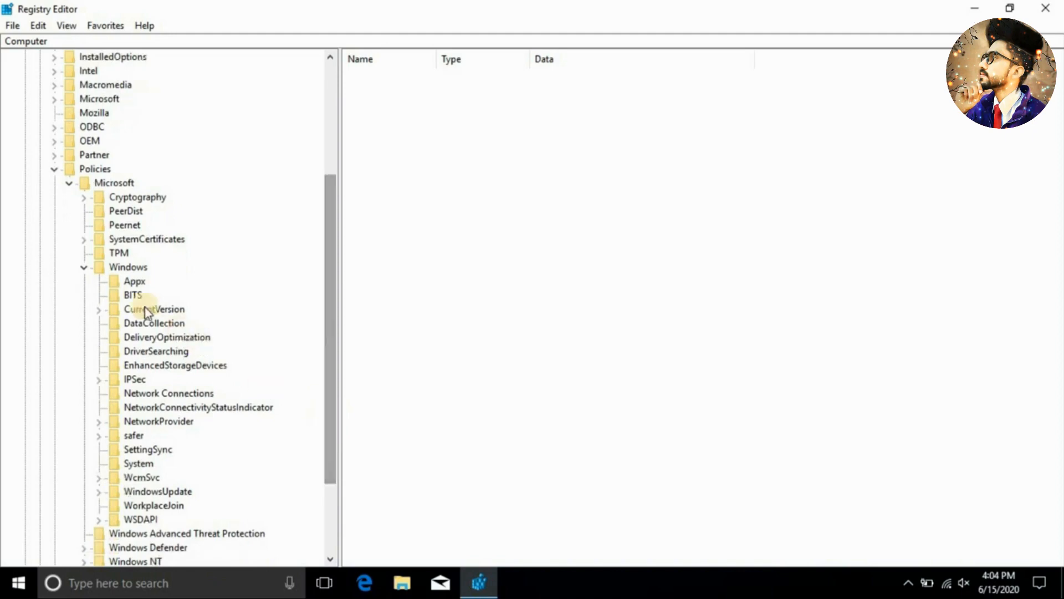
pyautogui.rightClick(106, 265)
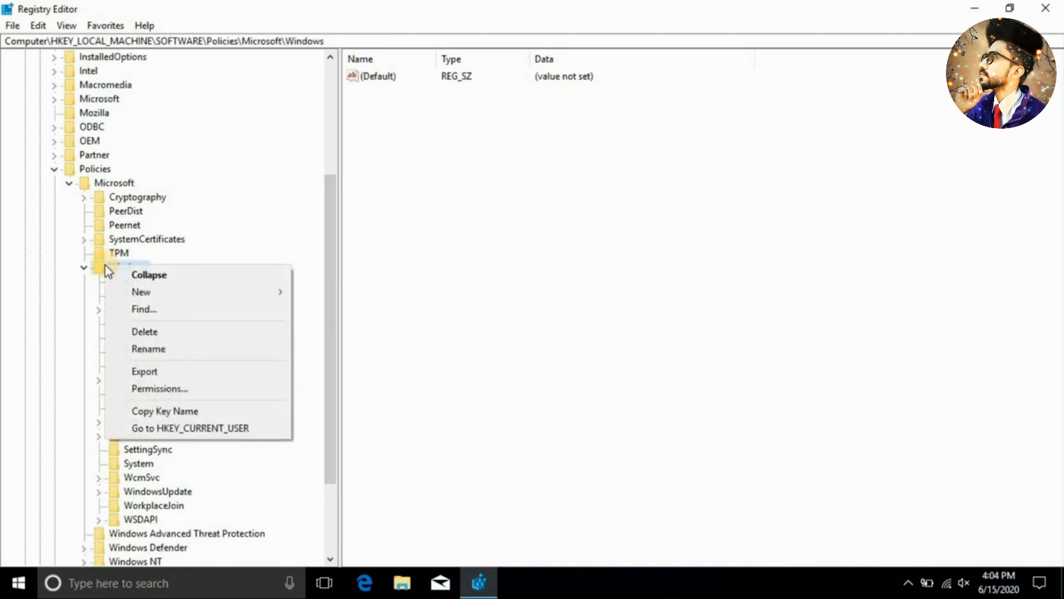
pyautogui.click(148, 292)
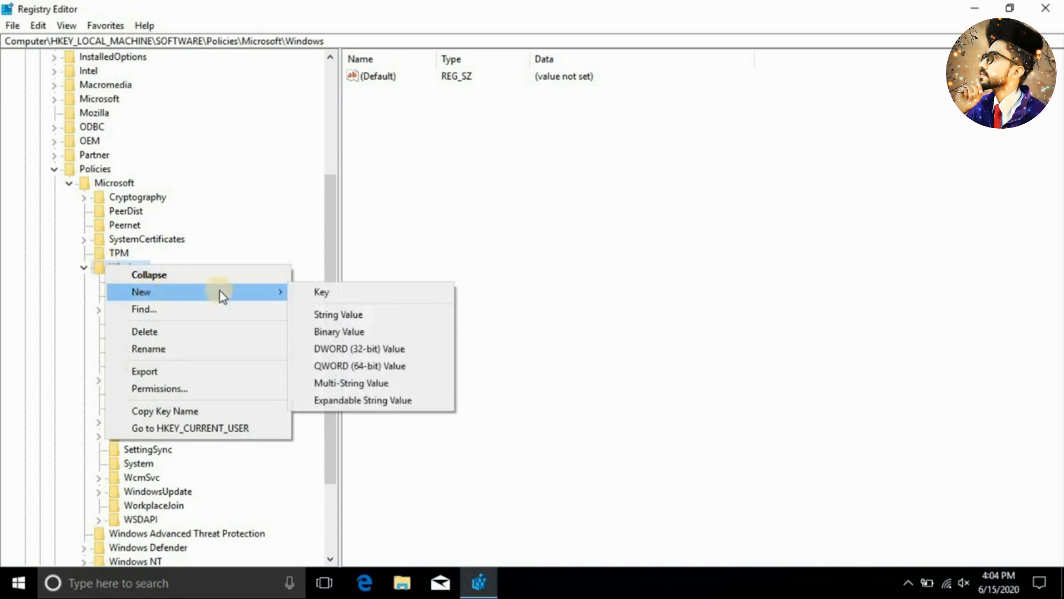
pyautogui.click(314, 290)
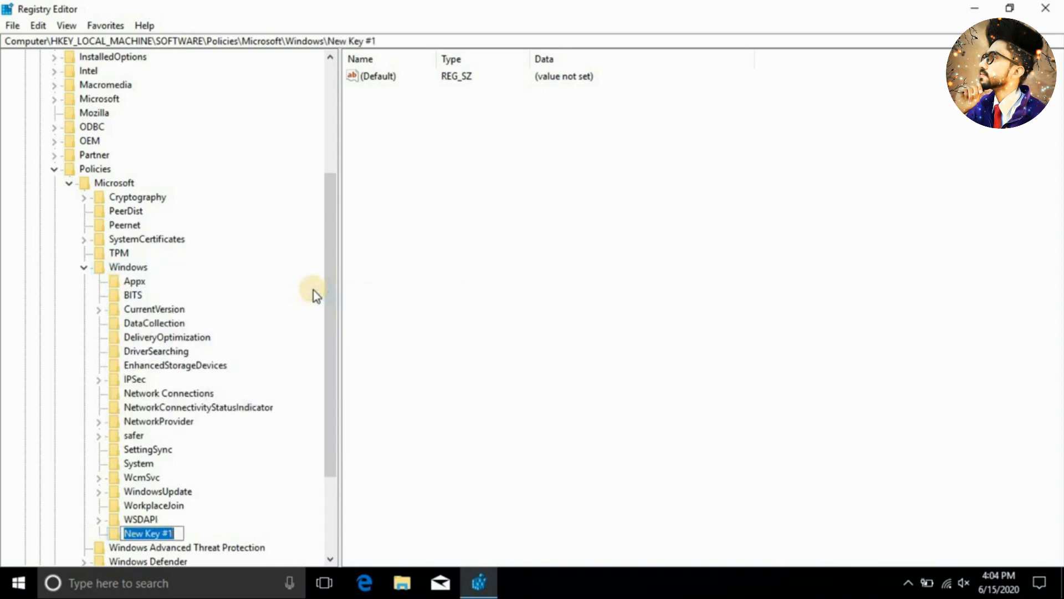
pyautogui.press('BackSpace')
pyautogui.write('Windo')
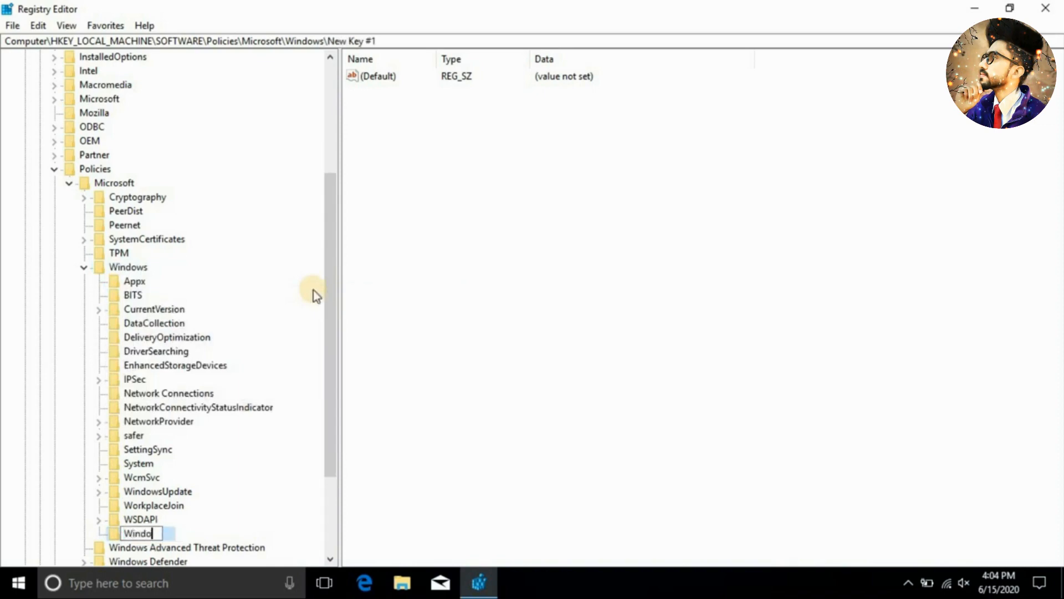
pyautogui.write('wsUpdate')
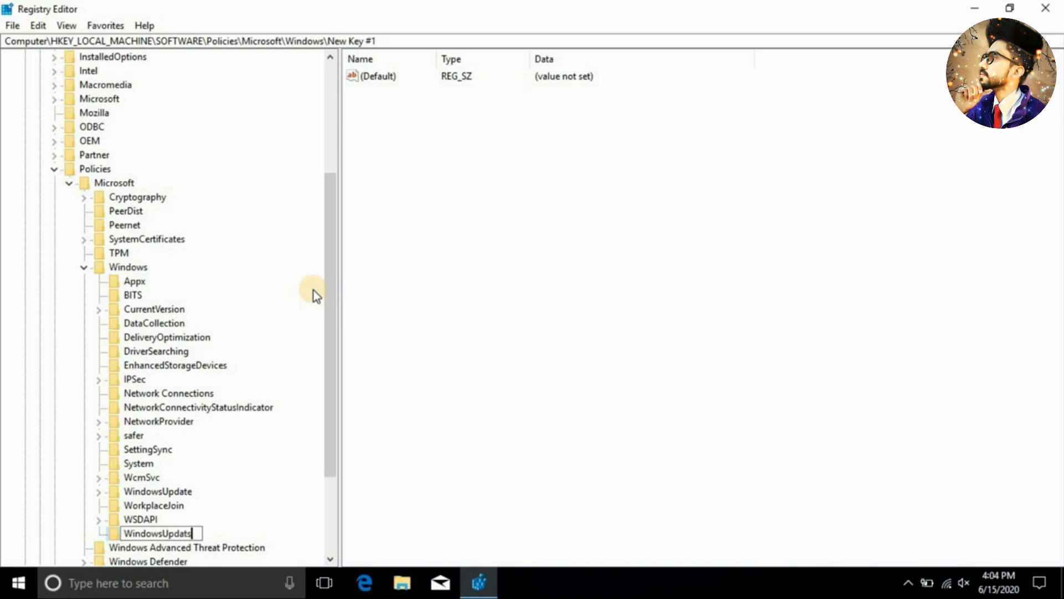
pyautogui.press('Return')
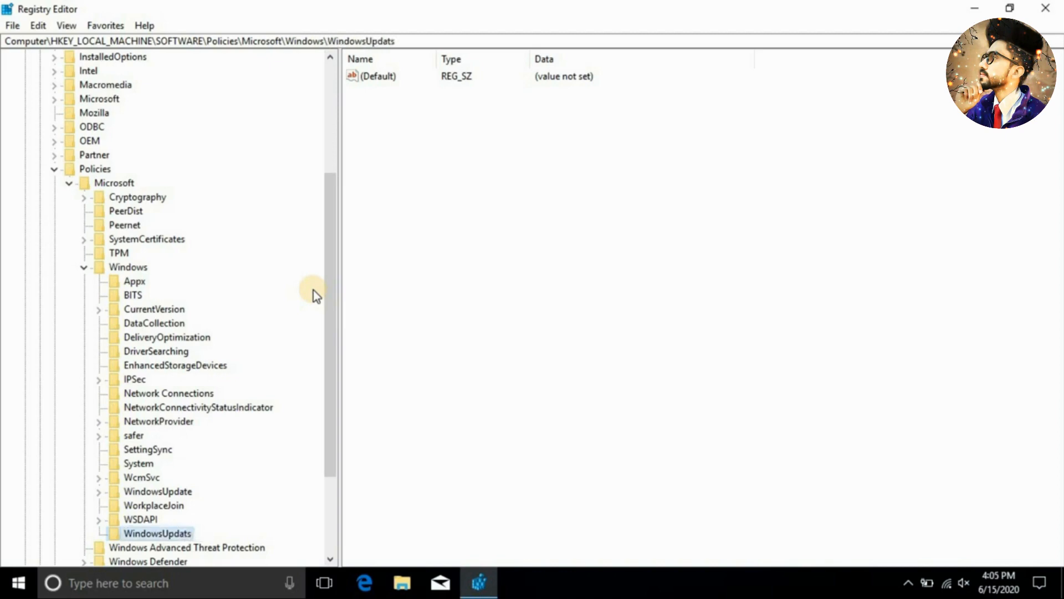
# Create a subkey named AU inside the WindowsUpdats key
pyautogui.moveTo(336, 309); pyautogui.dragTo(332, 428)
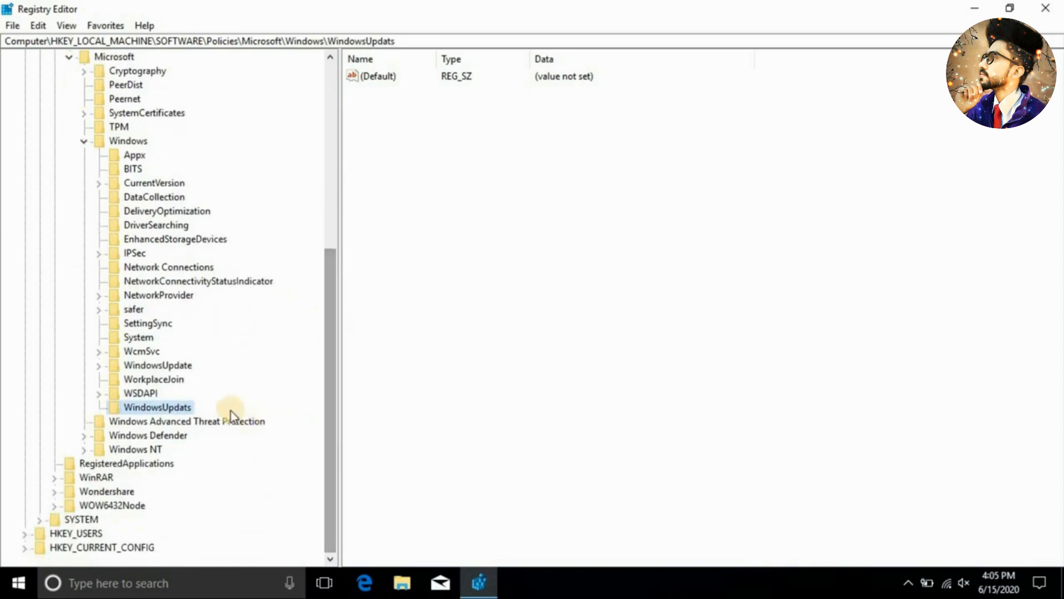
pyautogui.rightClick(173, 411)
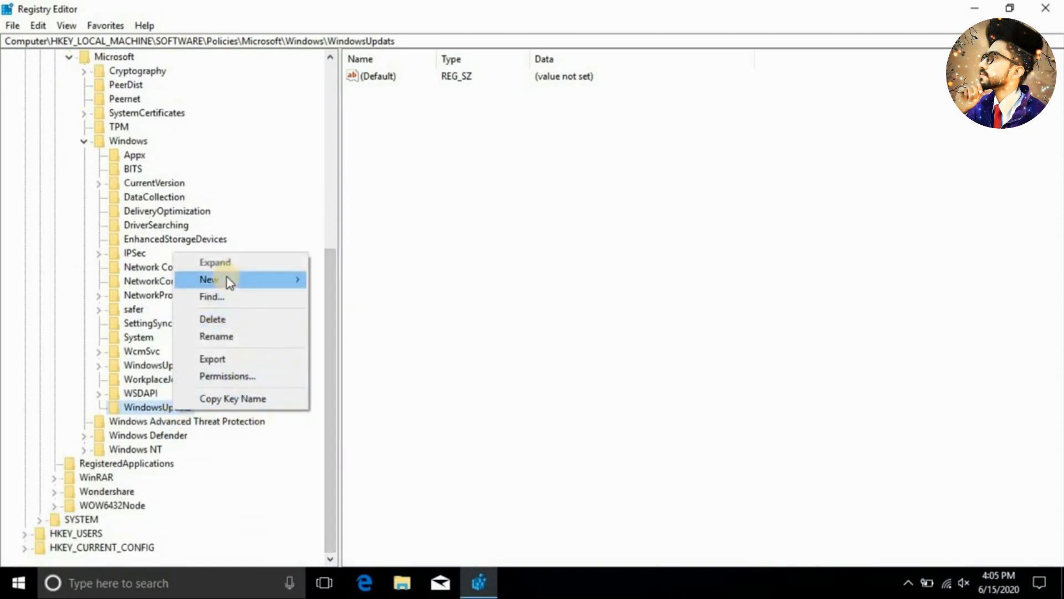
pyautogui.moveTo(228, 281)
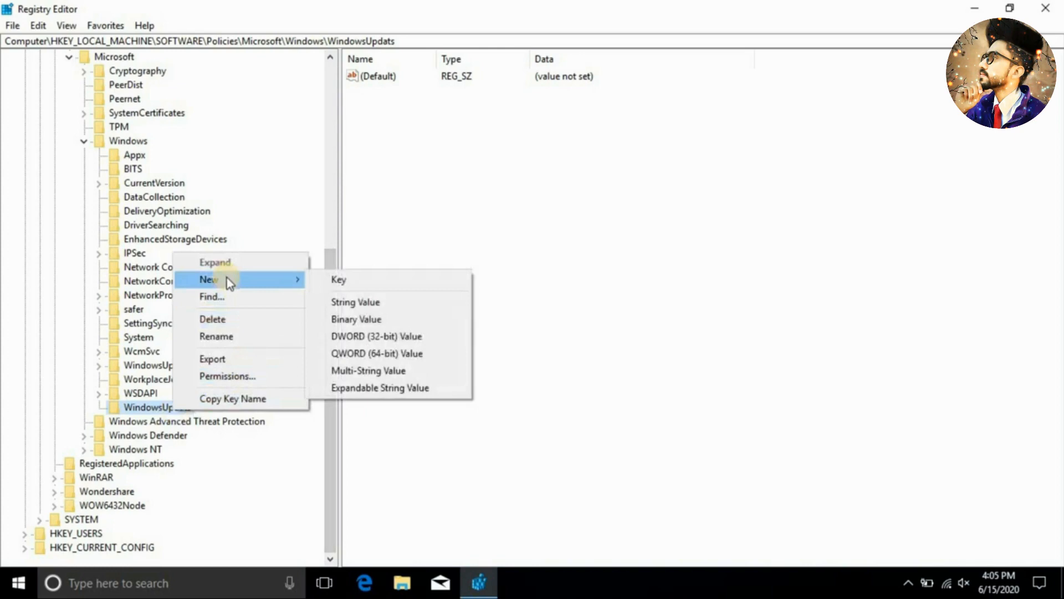
pyautogui.click(341, 281)
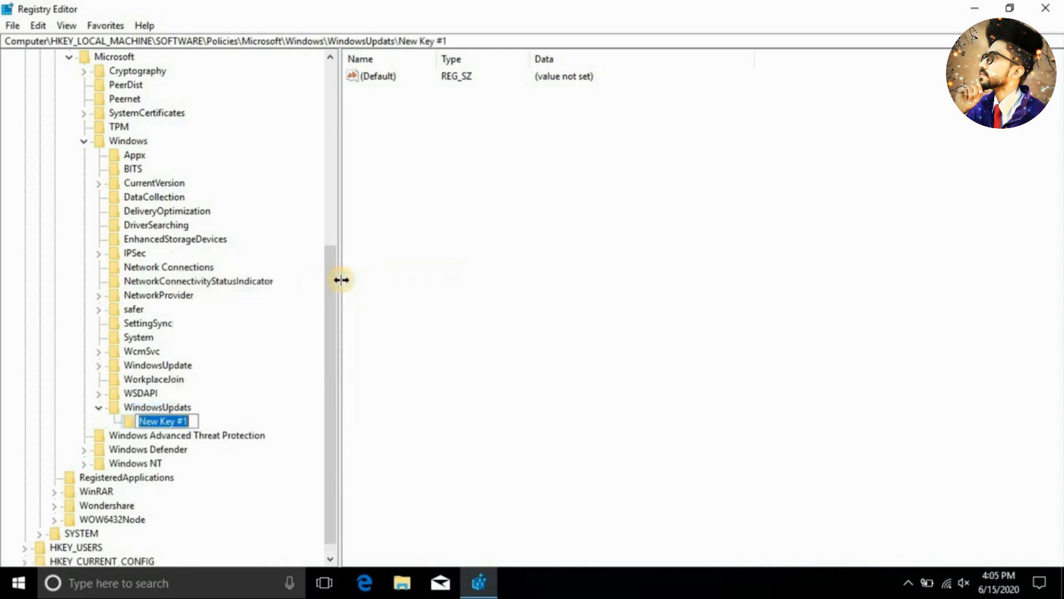
pyautogui.press('BackSpace')
pyautogui.write('A')
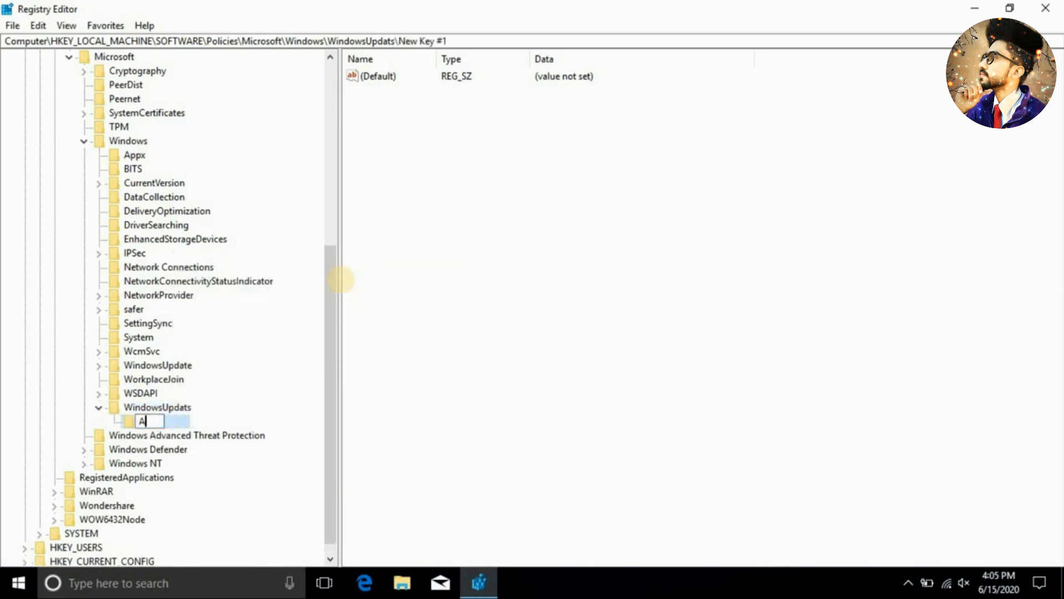
pyautogui.write('U')
pyautogui.press('Return')
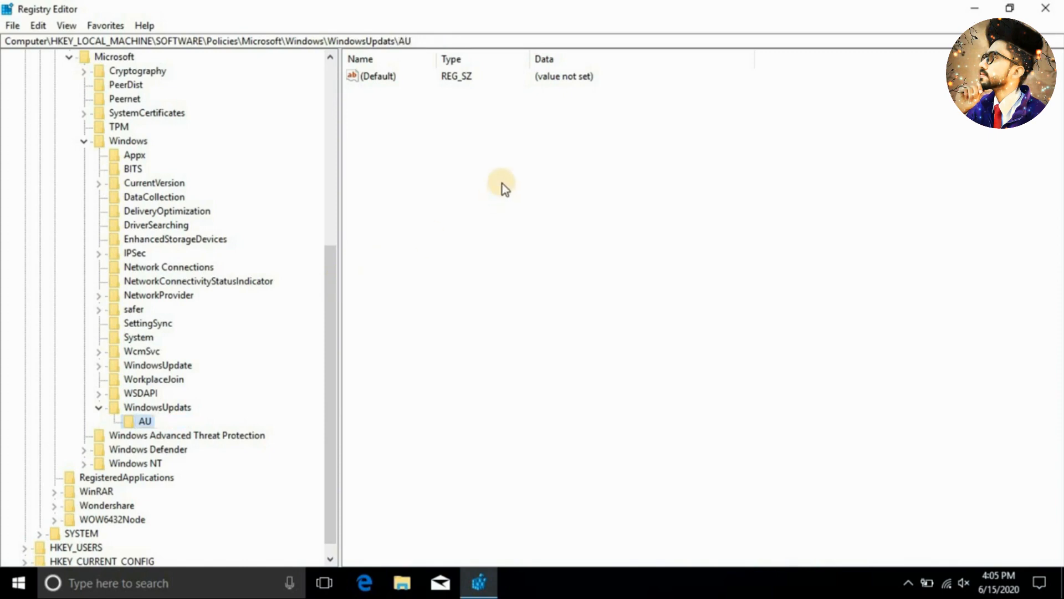
# Add a DWORD (32-bit) value named NoAutuUpdate to the AU key
pyautogui.rightClick(502, 184)
pyautogui.moveTo(512, 189)
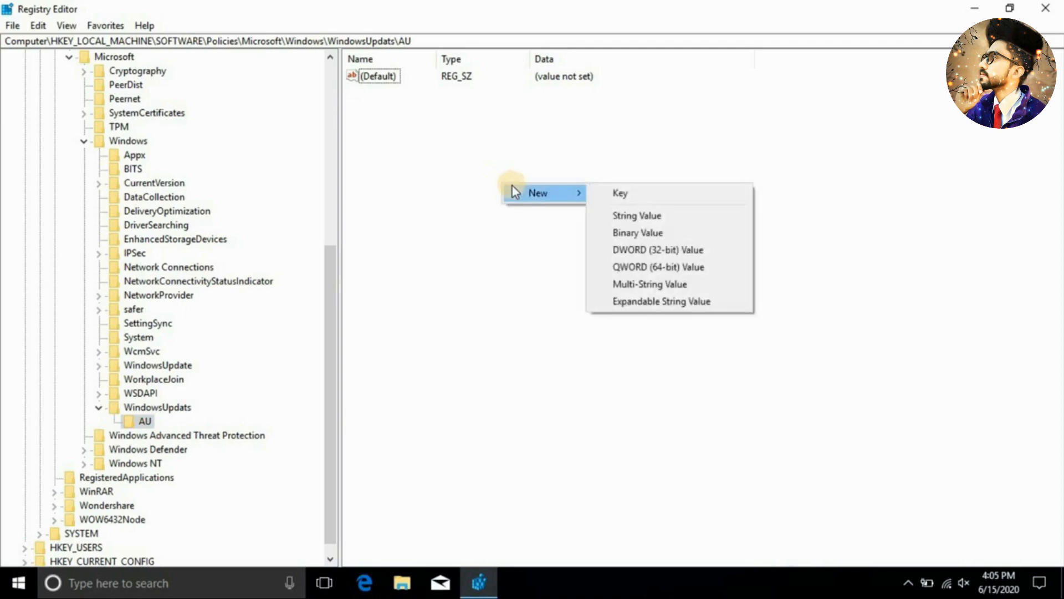
pyautogui.click(644, 250)
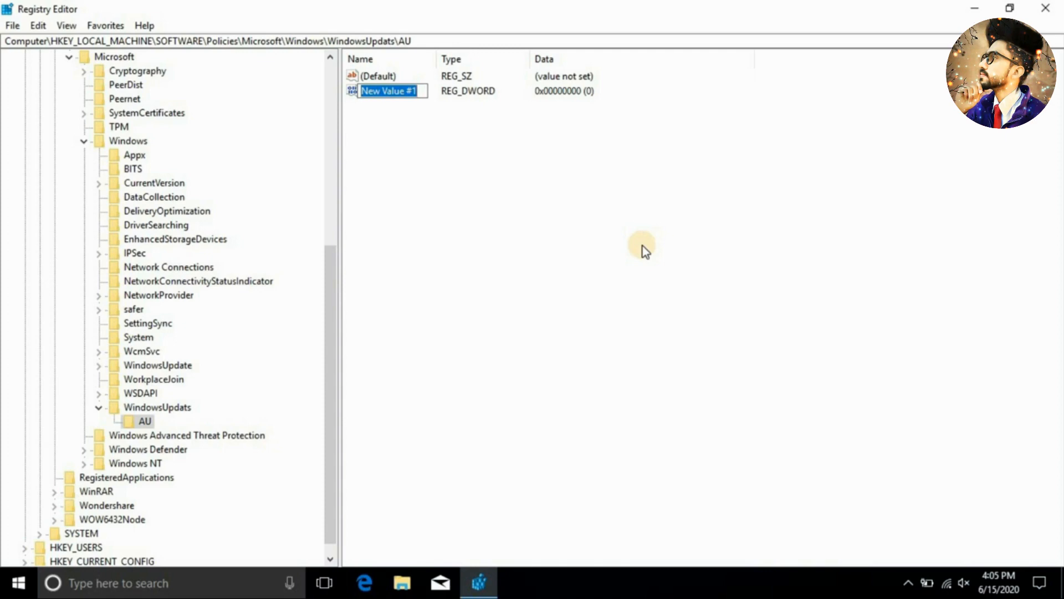
pyautogui.press('BackSpace')
pyautogui.write('N')
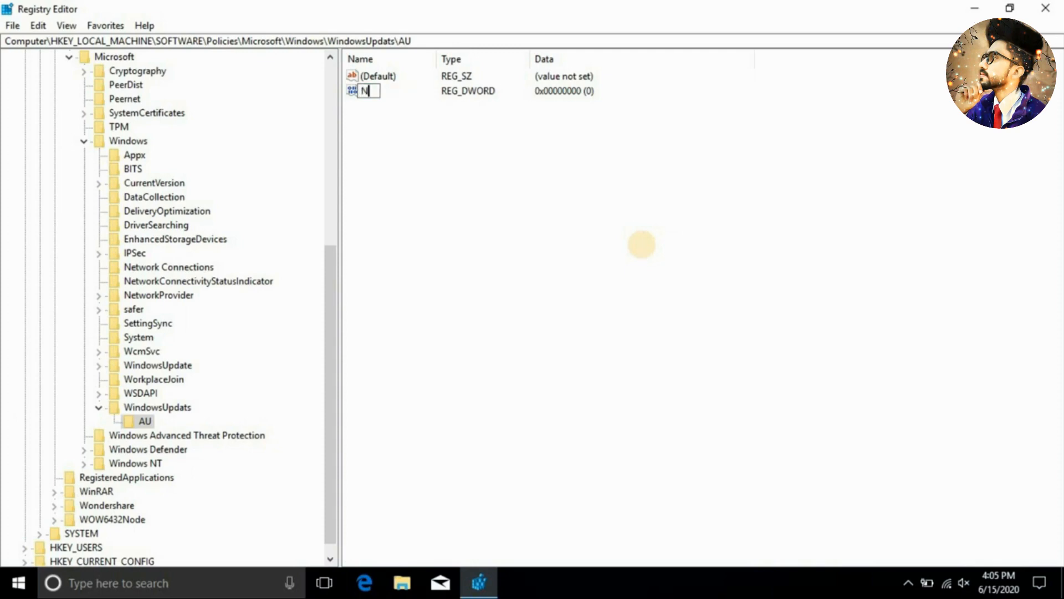
pyautogui.write('oAutuUpdate')
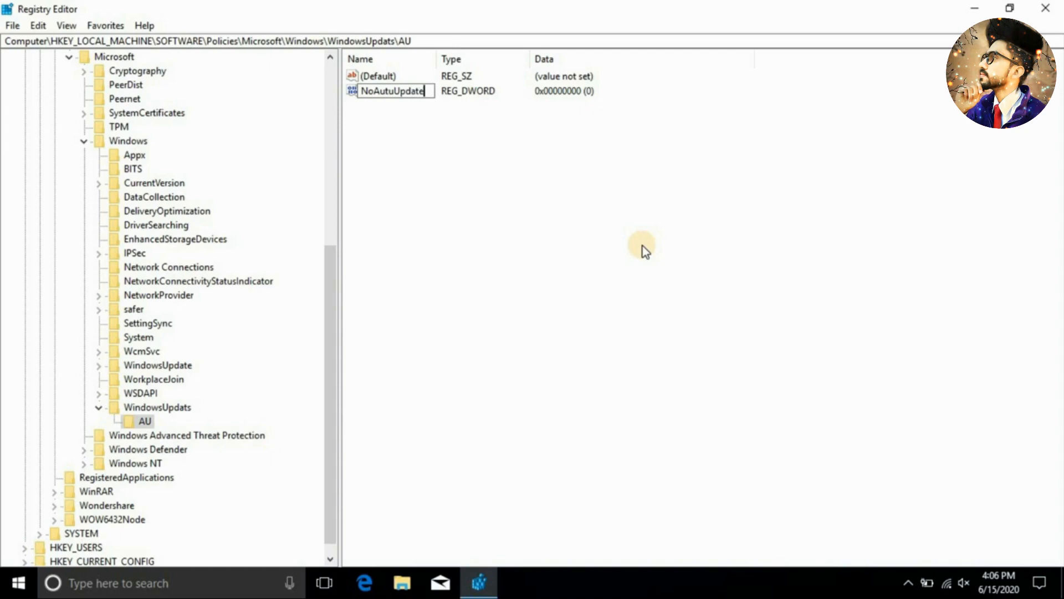
# Set the NoAutuUpdate value data to 1 with hexadecimal base and close the Registry Editor
pyautogui.doubleClick(408, 88)
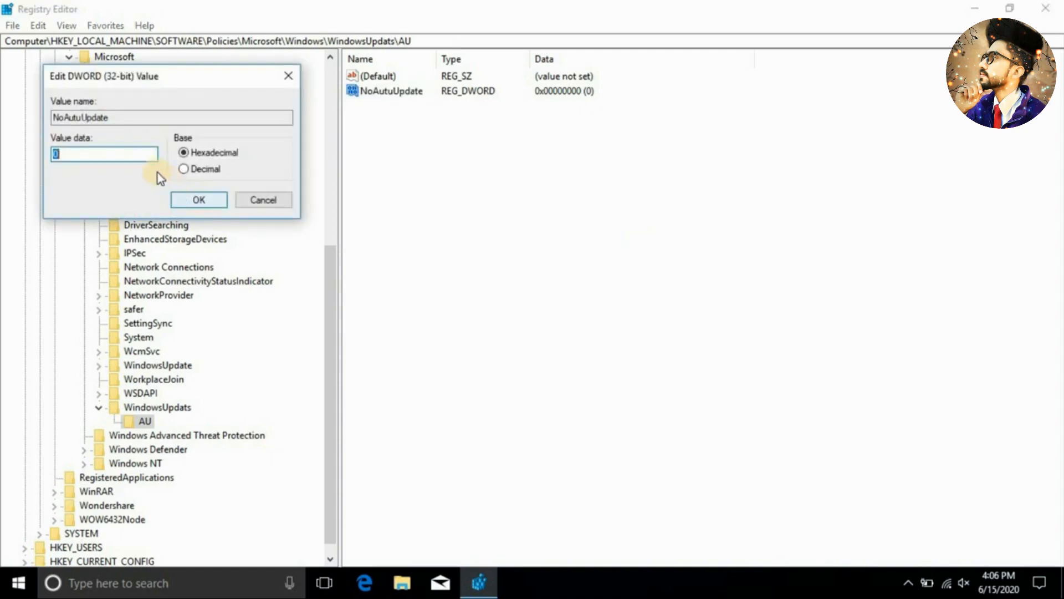
pyautogui.moveTo(65, 154); pyautogui.dragTo(39, 153)
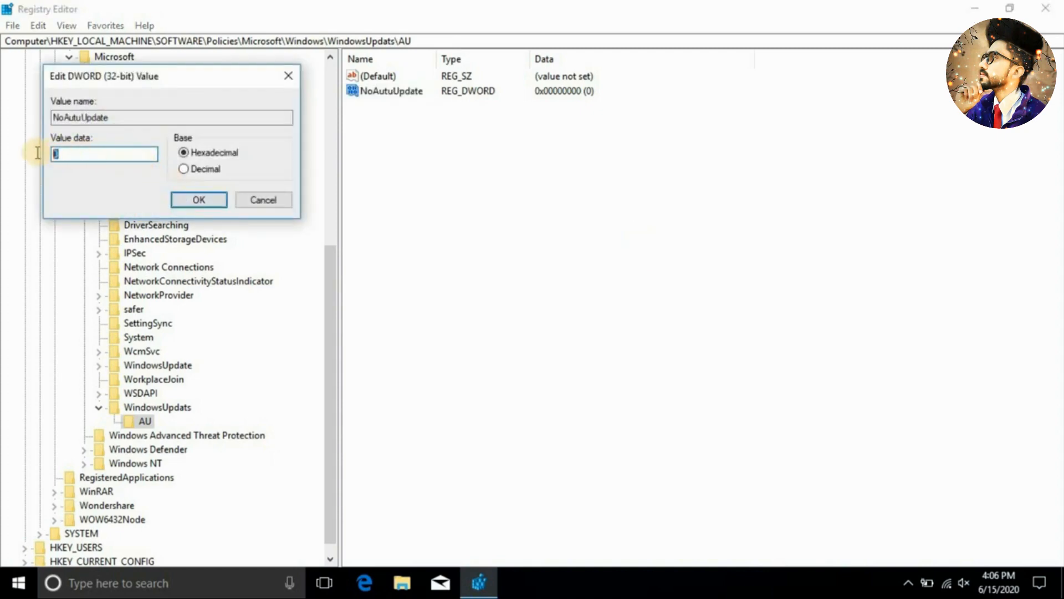
pyautogui.press('BackSpace')
pyautogui.write('1')
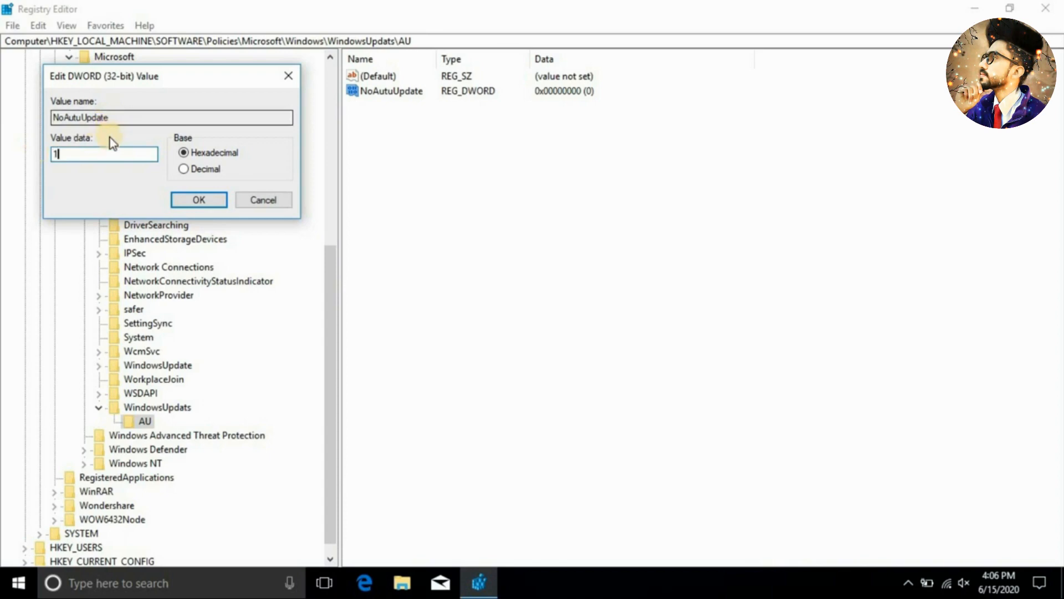
pyautogui.click(192, 200)
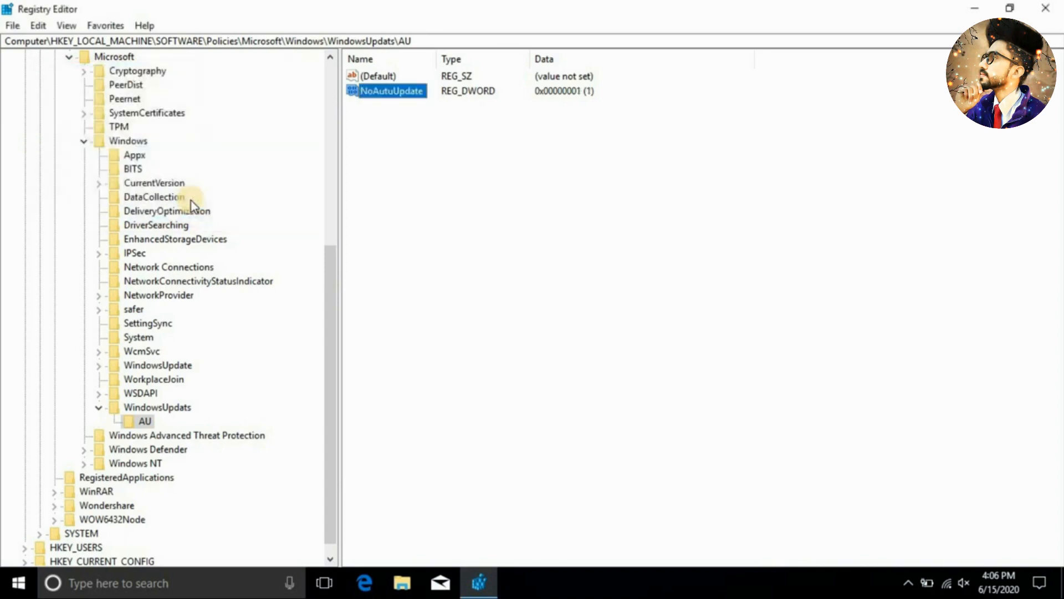
pyautogui.click(1045, 7)
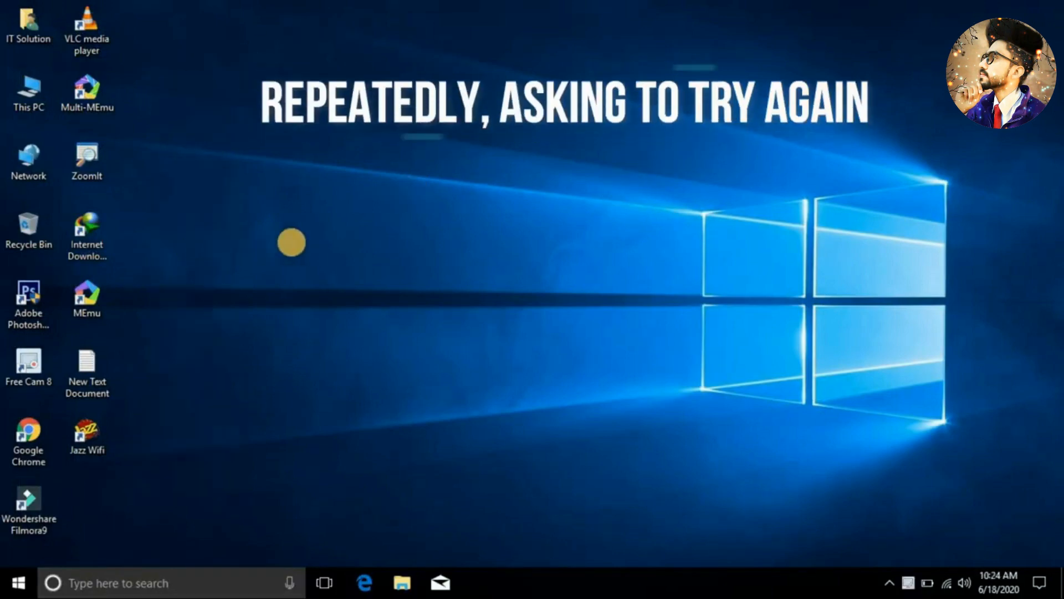
# Retry the update on the Windows Update page under Update & security in Windows Settings, and close Settings
pyautogui.click(14, 583)
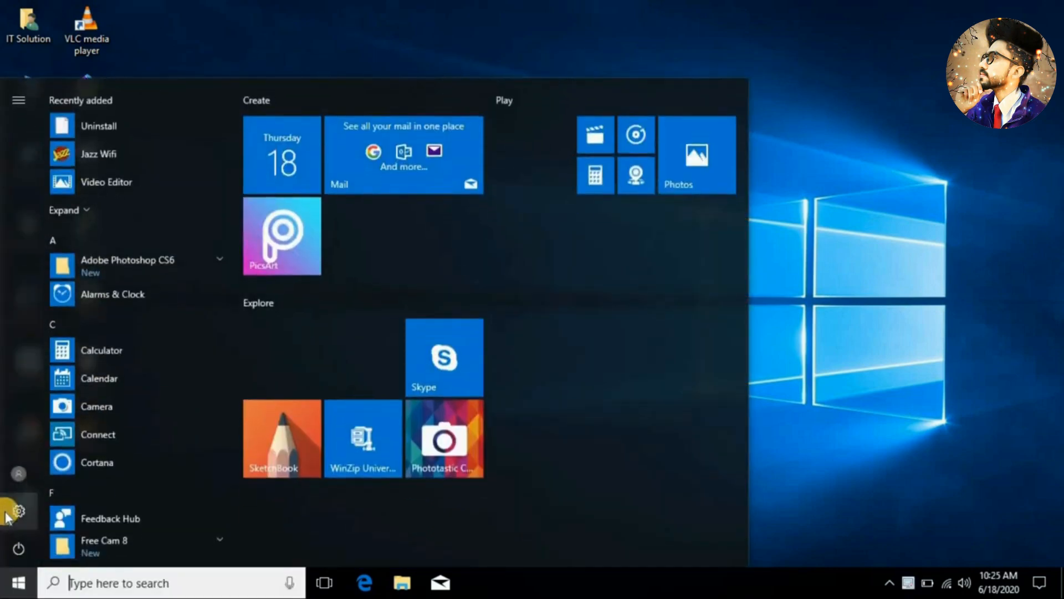
pyautogui.click(17, 511)
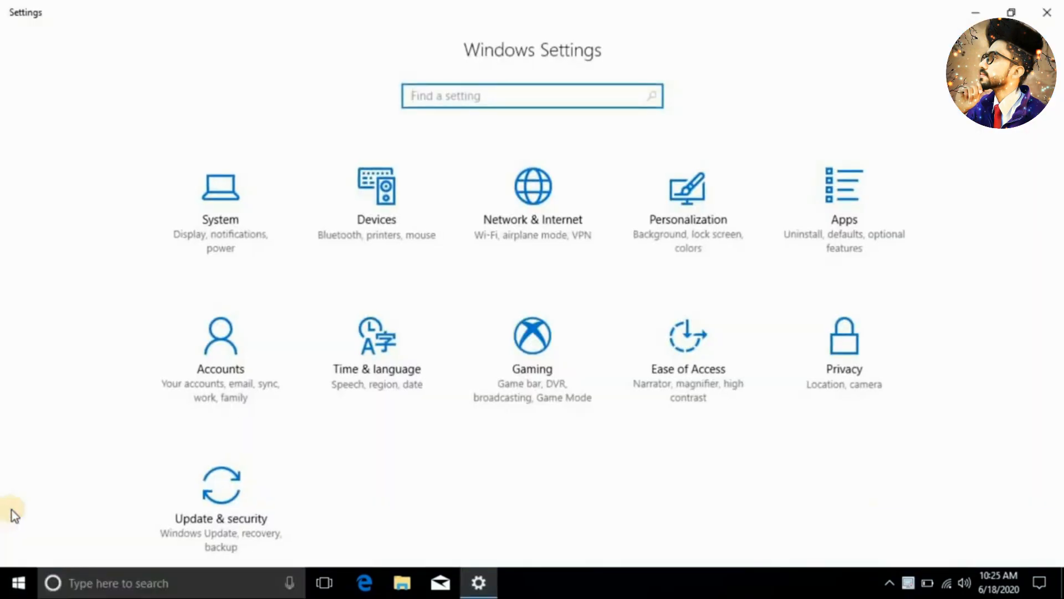
pyautogui.click(244, 492)
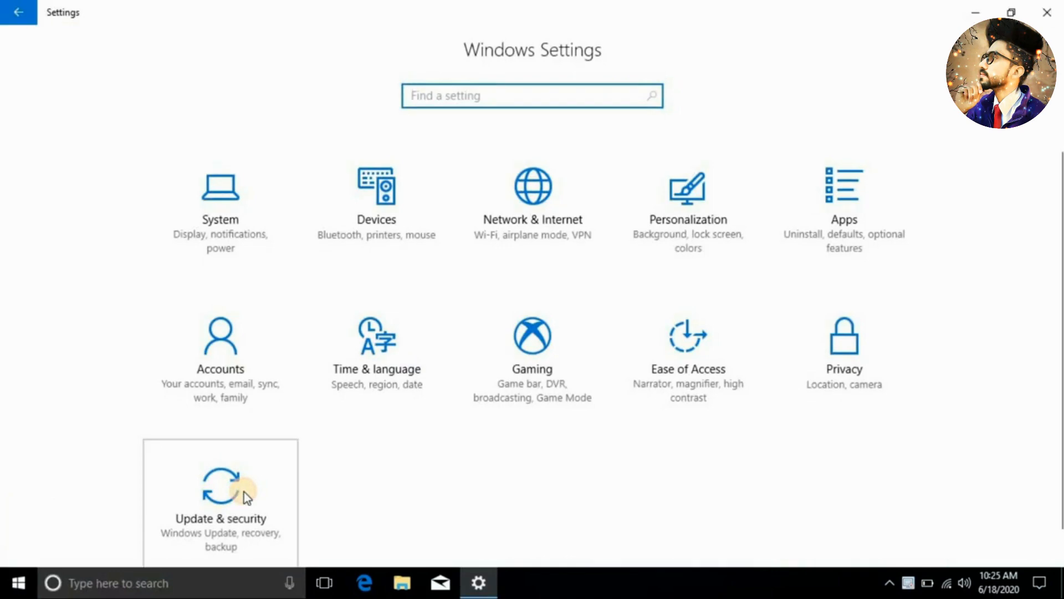
pyautogui.click(244, 491)
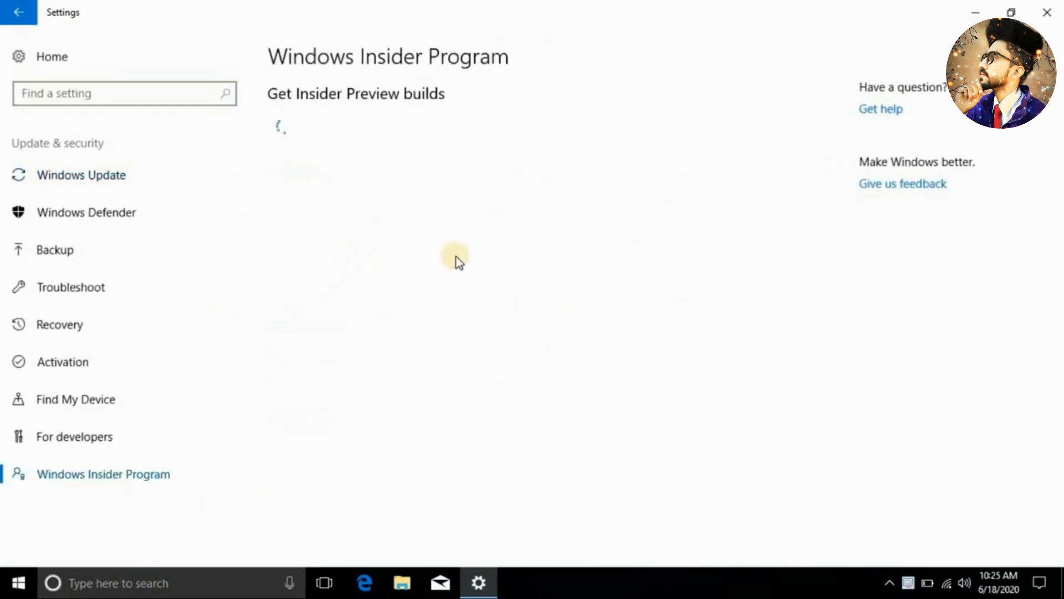
pyautogui.click(113, 168)
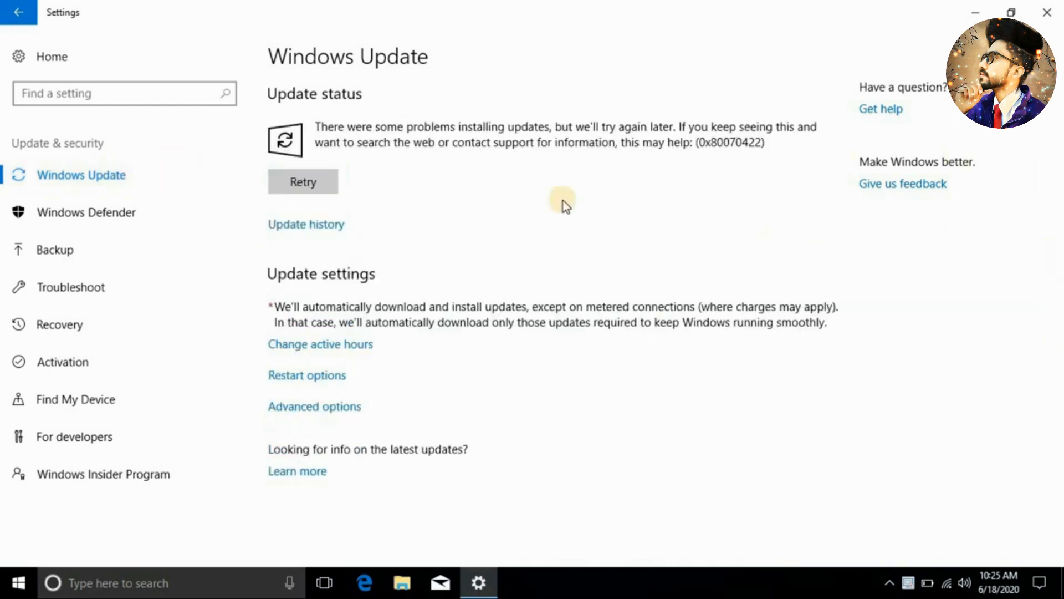
pyautogui.click(331, 182)
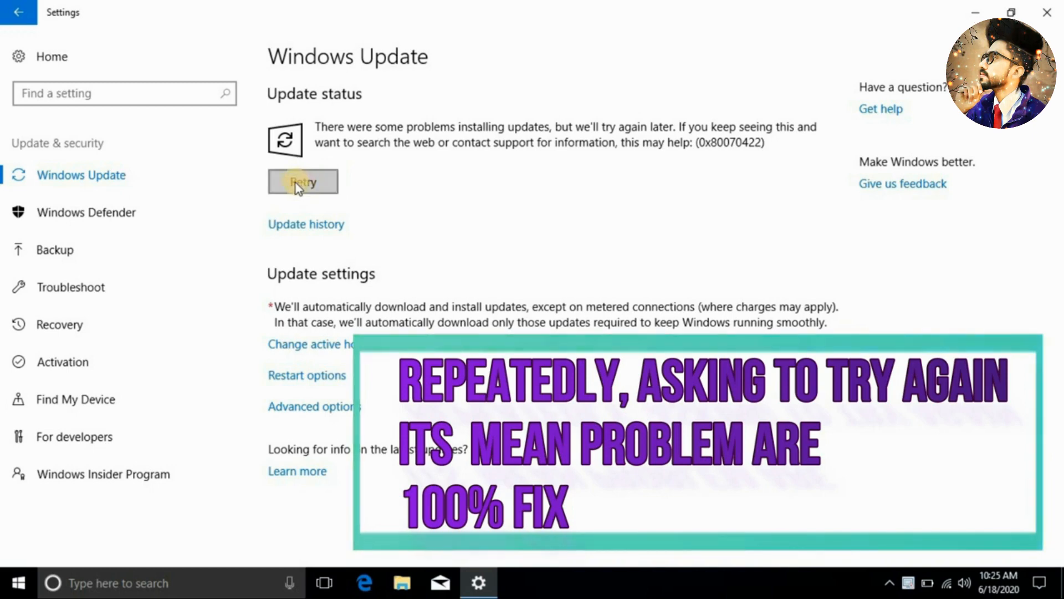
pyautogui.click(1047, 8)
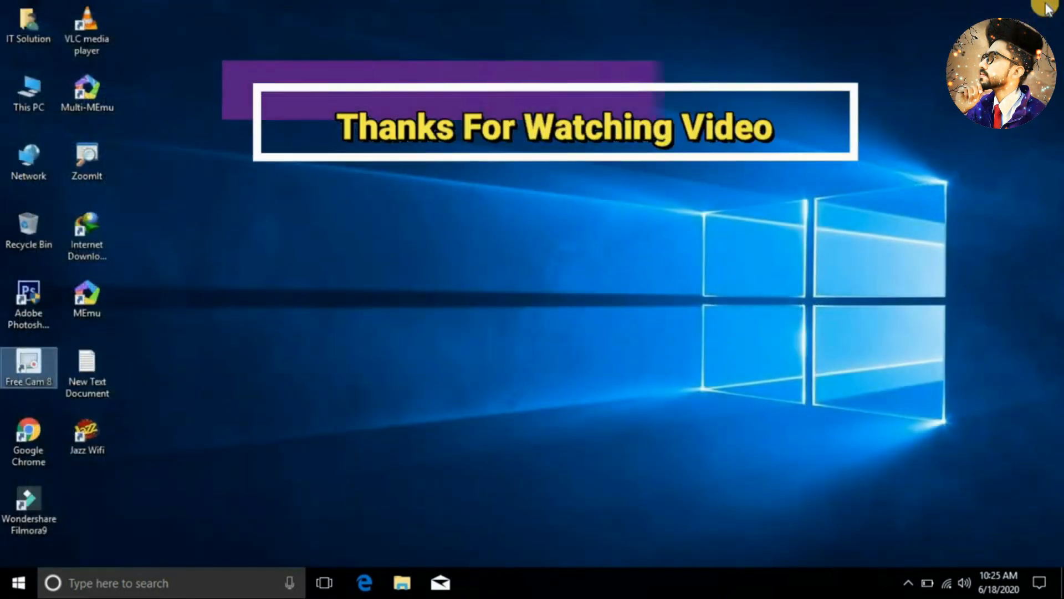